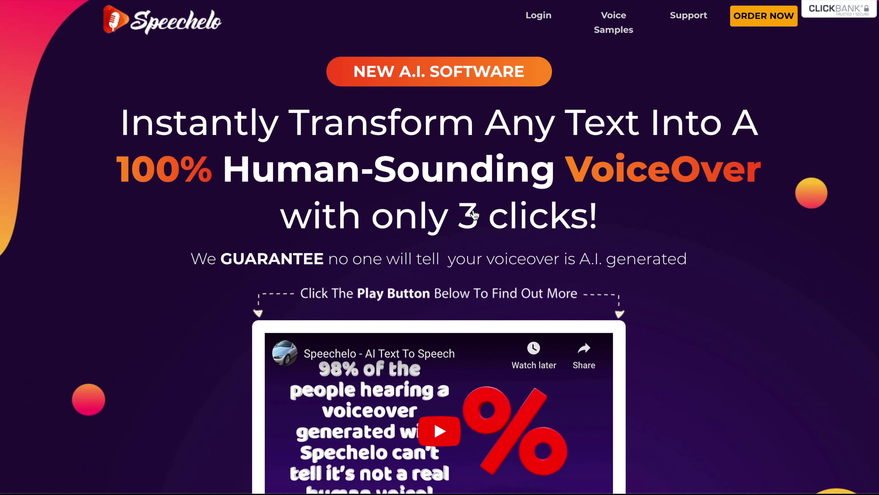
Step: Scroll the sales page down to the Special Offer section showing the $47 one-time price
scroll(474, 215, "down", 3)
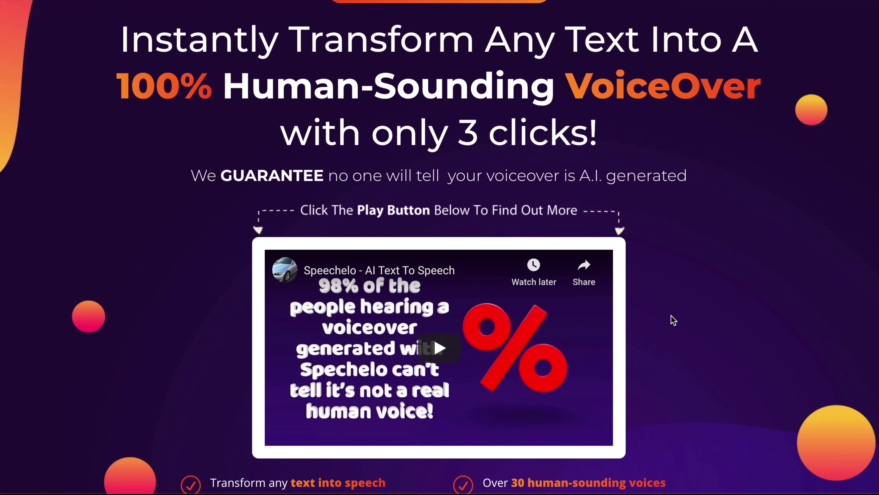
scroll(674, 319, "down", 9)
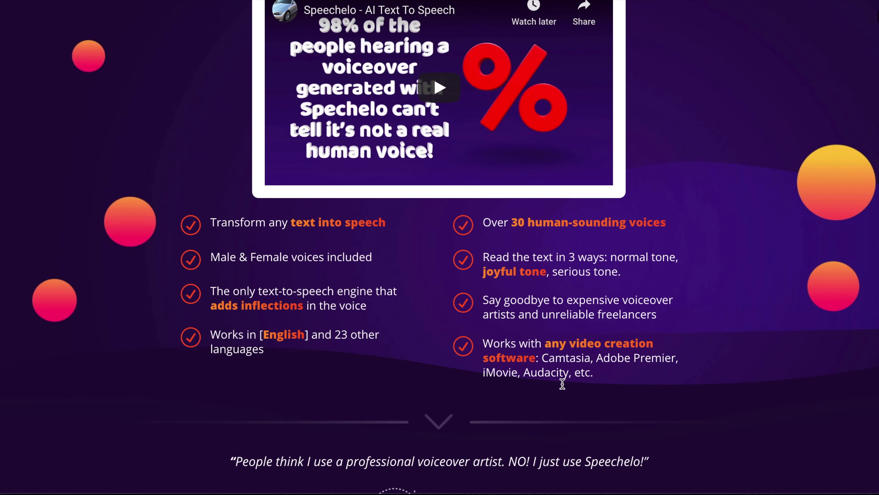
scroll(563, 383, "down", 10)
scroll(565, 388, "down", 1)
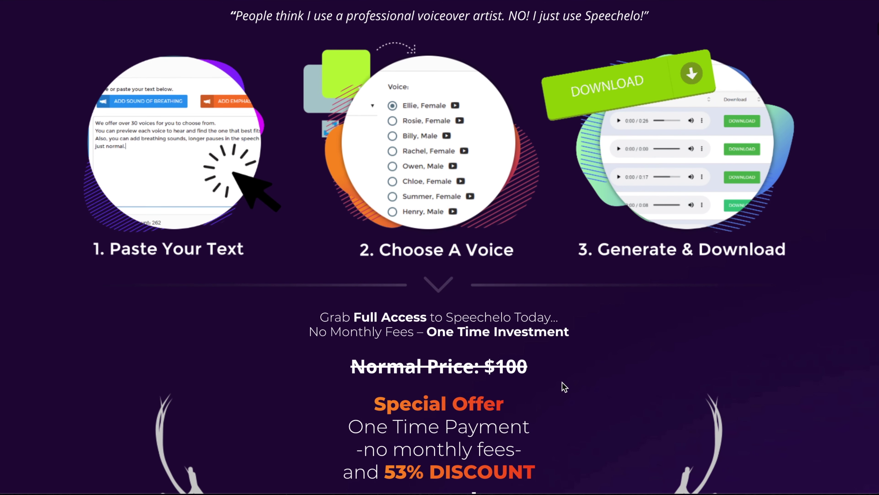
scroll(564, 387, "down", 5)
scroll(565, 387, "down", 2)
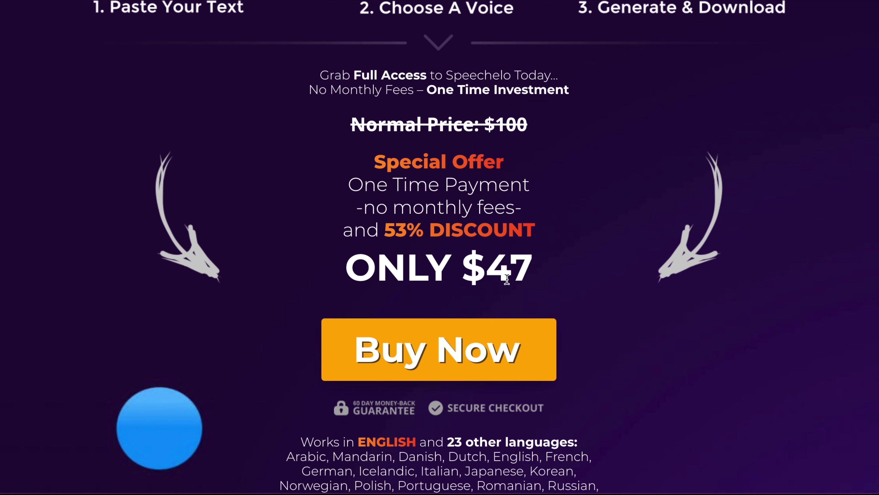
Step: Scroll past the options and steps sections down to the grid of language voice sample videos
scroll(506, 279, "down", 8)
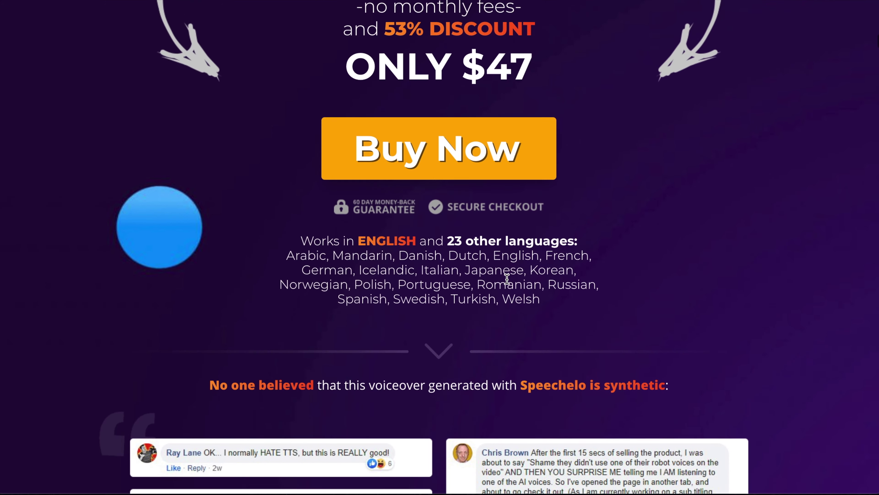
scroll(506, 279, "down", 16)
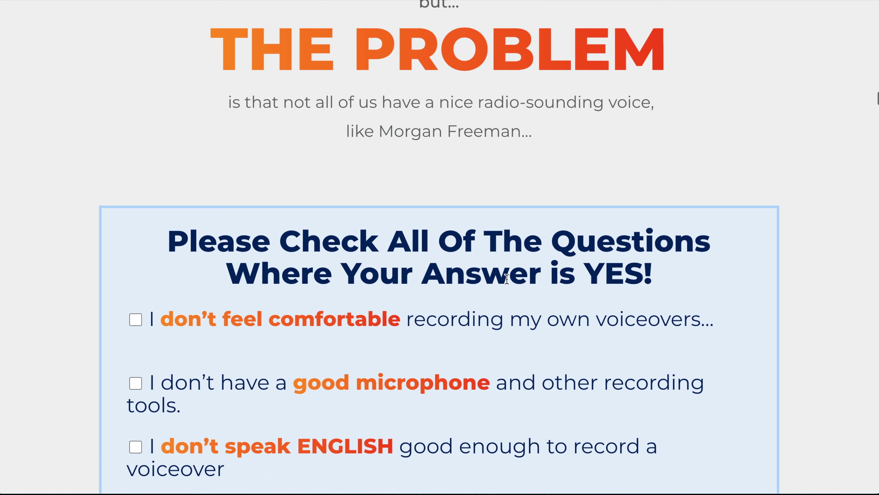
scroll(507, 279, "down", 12)
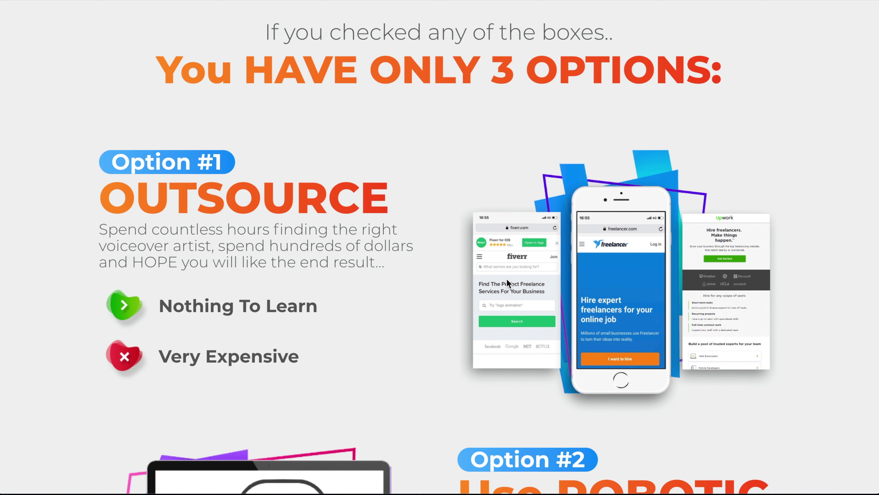
scroll(506, 278, "down", 10)
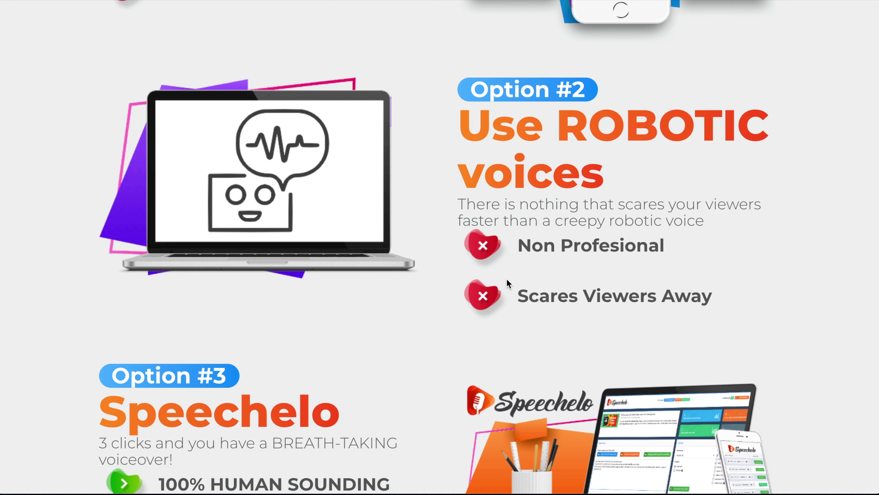
scroll(506, 278, "down", 6)
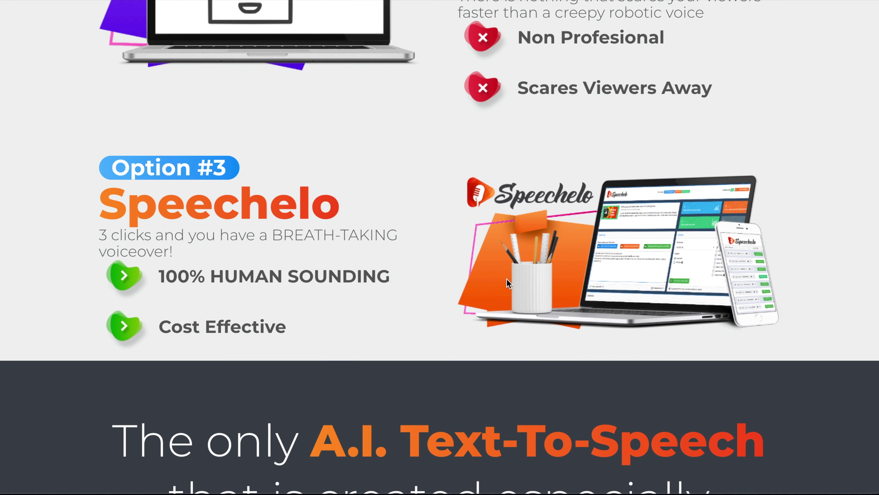
scroll(508, 283, "down", 7)
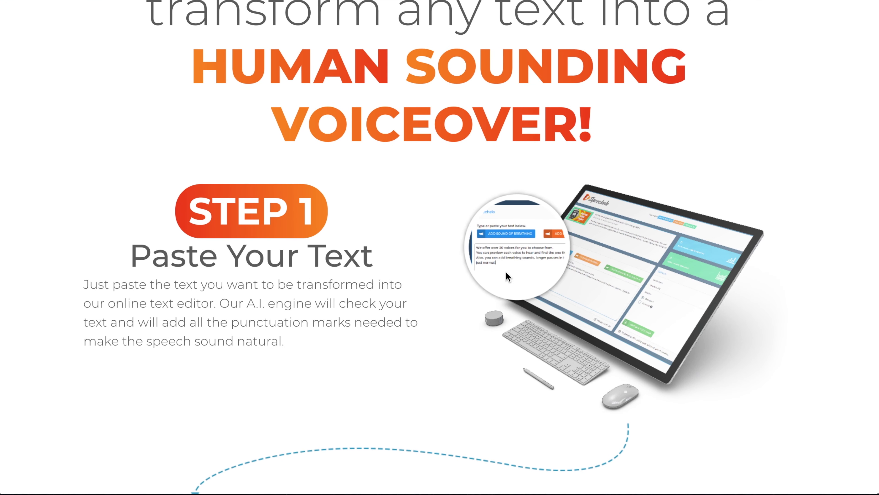
scroll(506, 272, "down", 20)
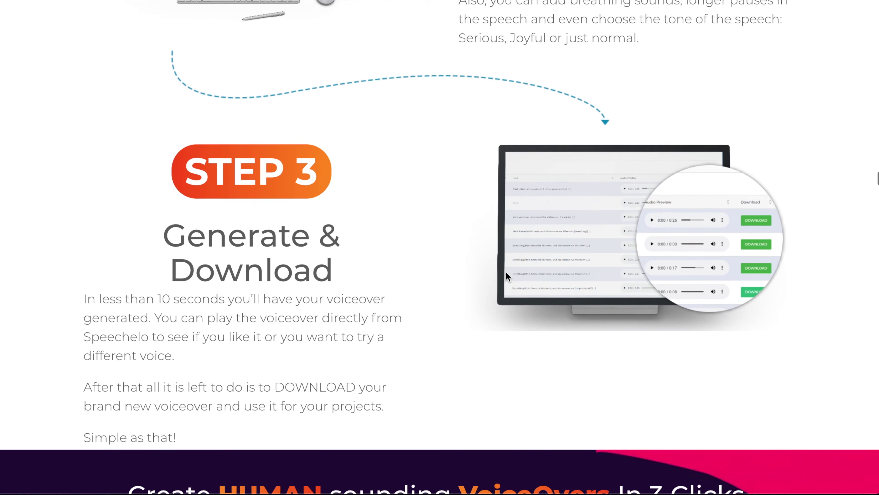
scroll(505, 272, "down", 20)
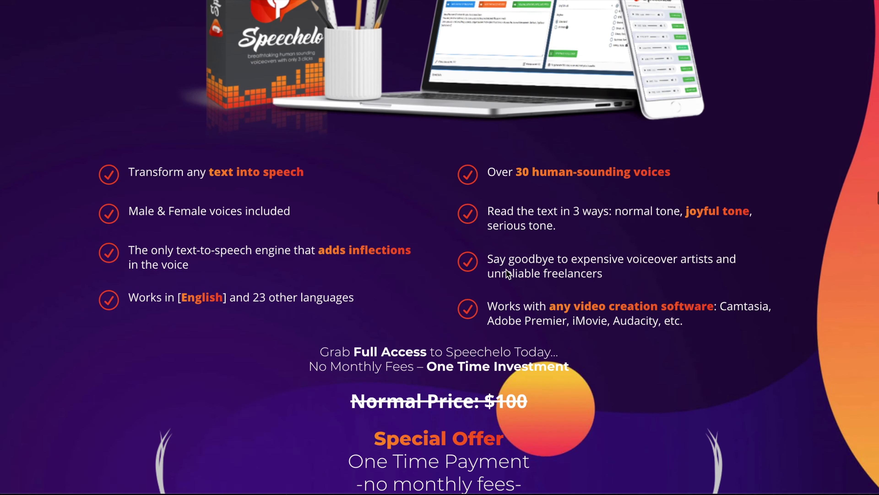
scroll(506, 269, "down", 2)
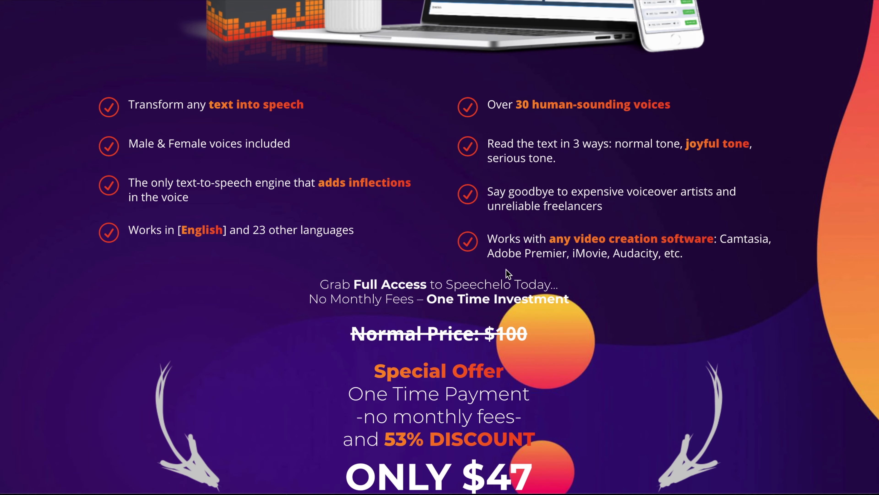
scroll(507, 264, "down", 12)
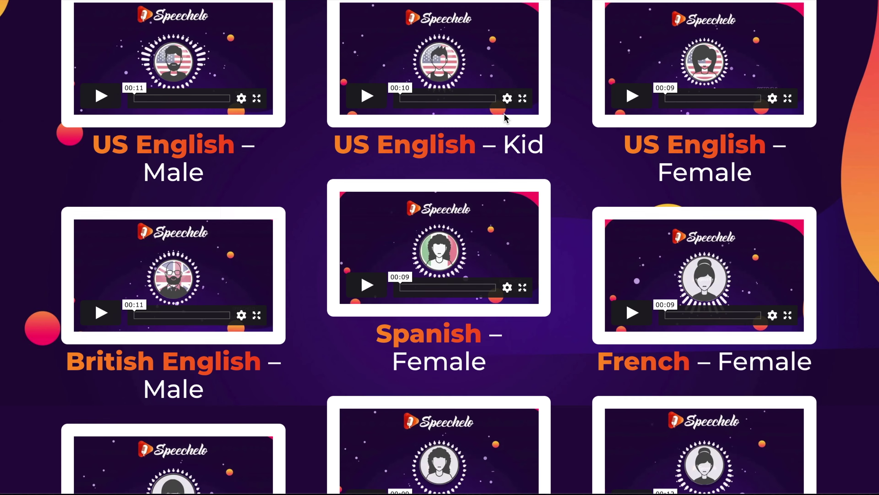
scroll(504, 113, "down", 6)
scroll(504, 113, "down", 10)
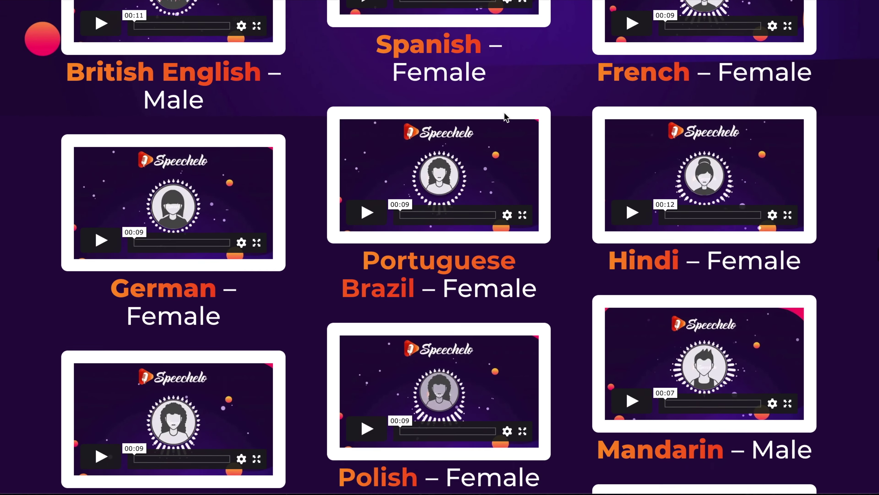
scroll(506, 112, "down", 5)
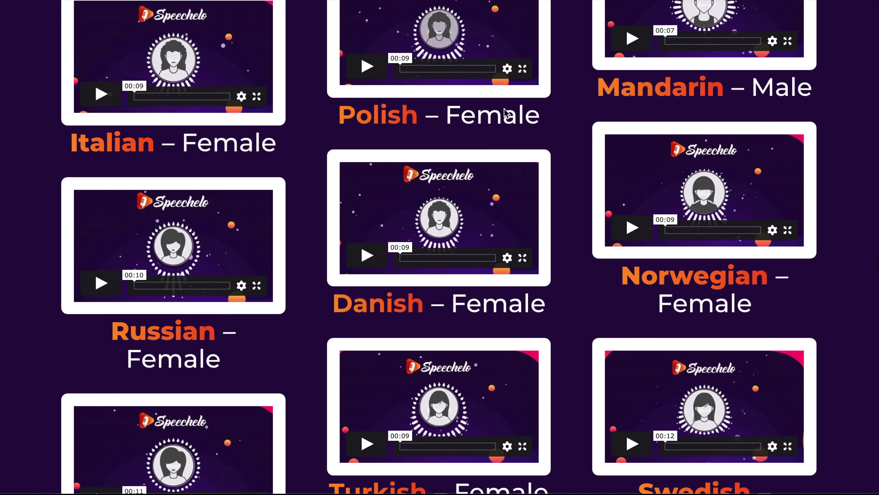
scroll(506, 101, "down", 5)
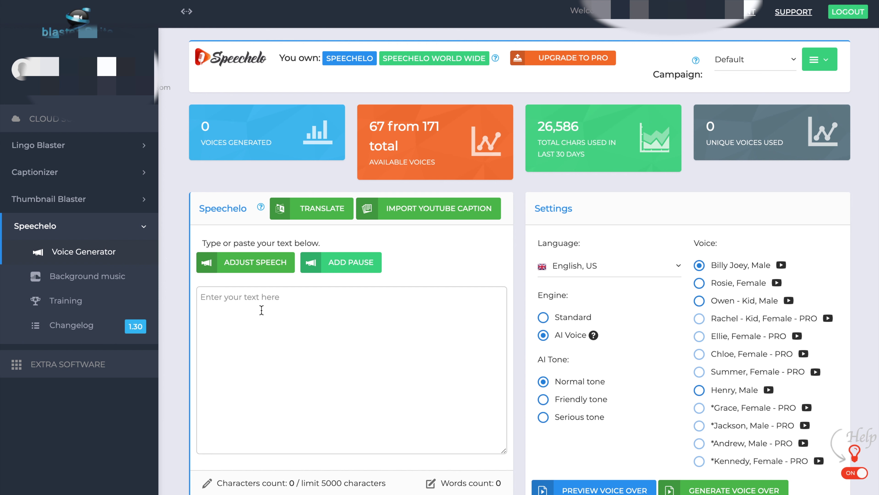
left_click(438, 213)
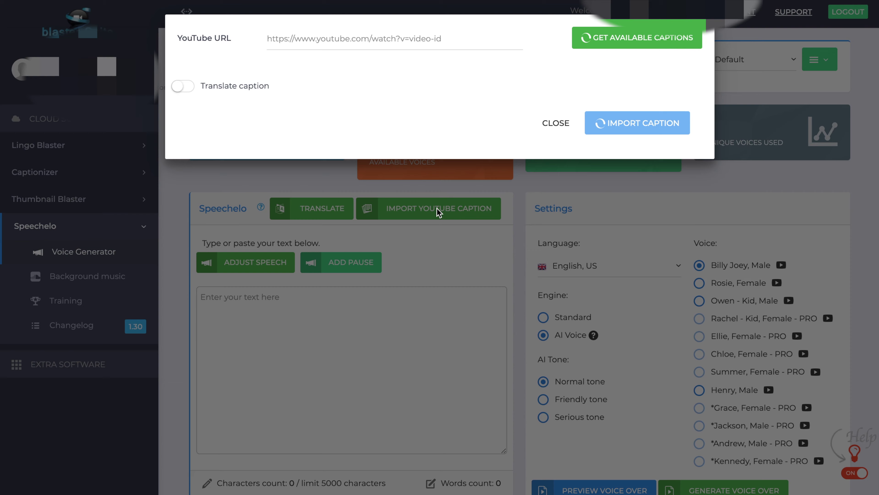
Step: Dismiss the YouTube caption import form and browse the list of voice languages
left_click(442, 253)
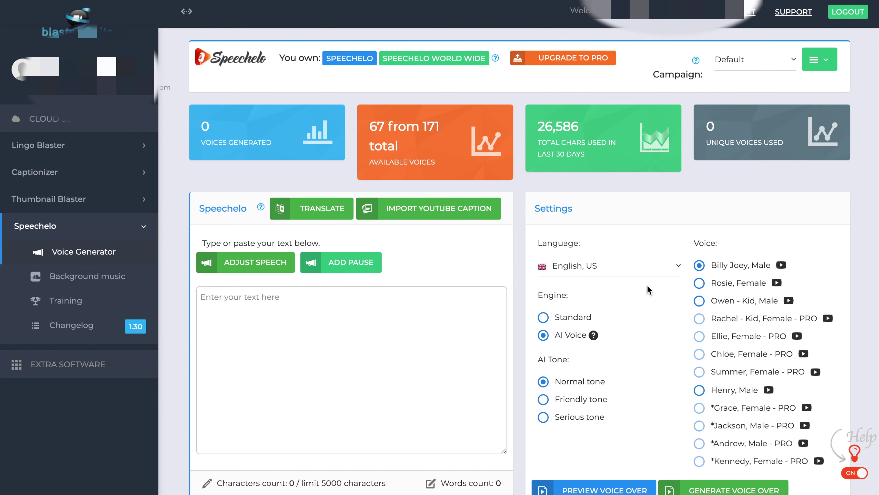
left_click(633, 269)
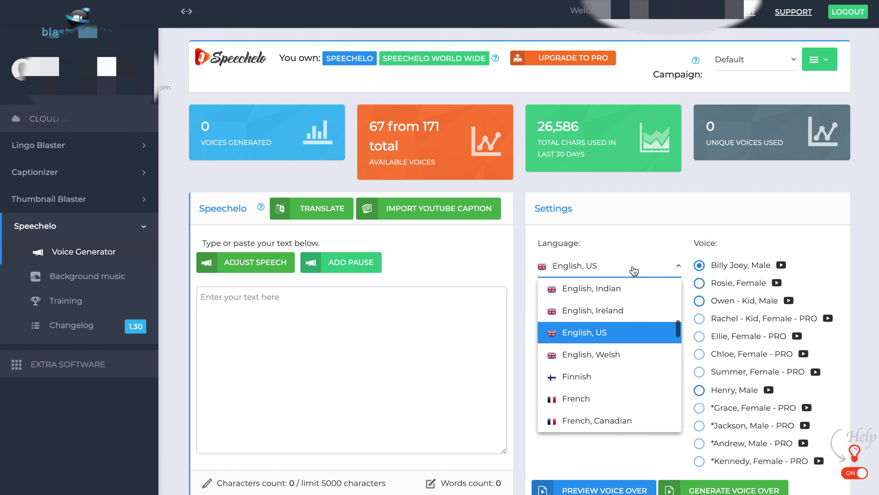
scroll(626, 335, "up", 7)
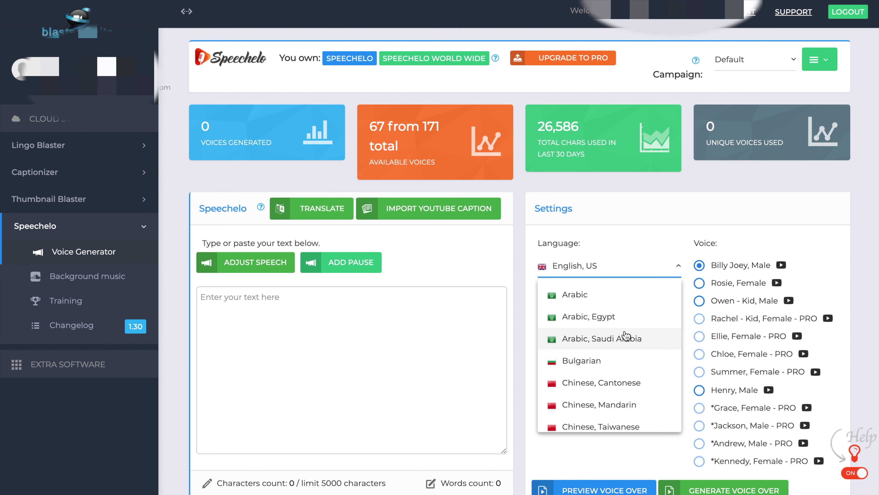
scroll(627, 335, "down", 2)
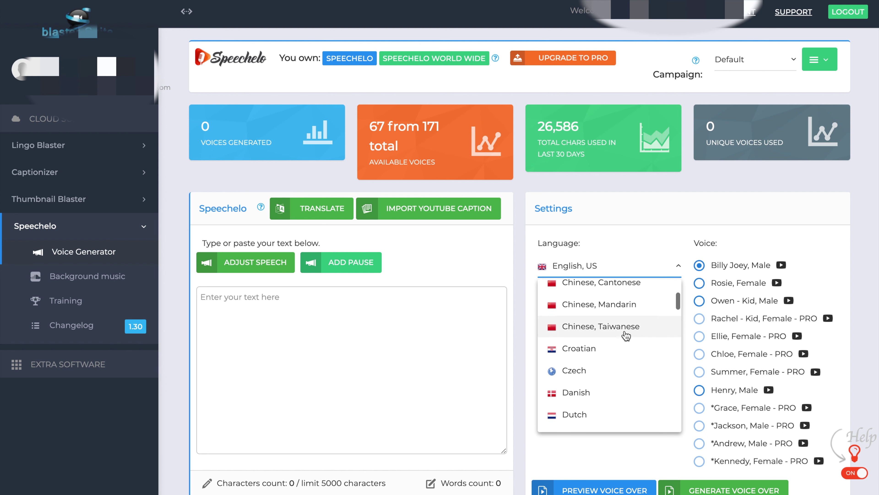
scroll(627, 335, "down", 2)
scroll(627, 335, "down", 5)
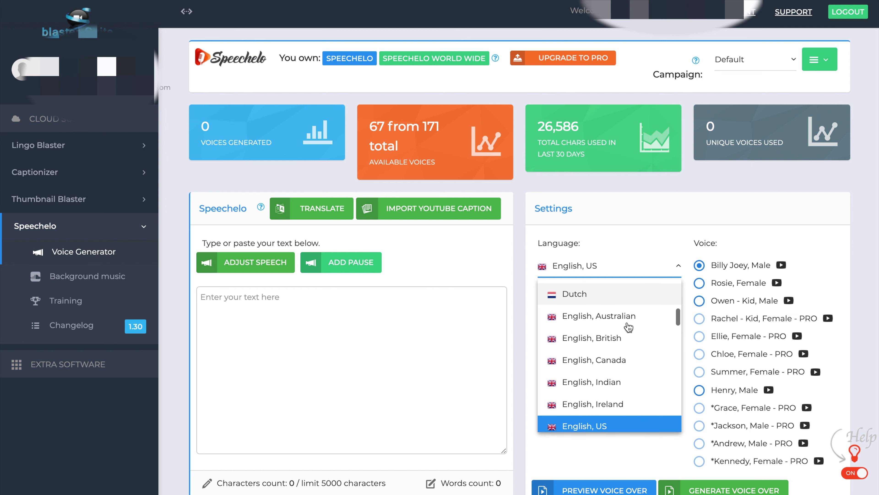
scroll(629, 327, "down", 6)
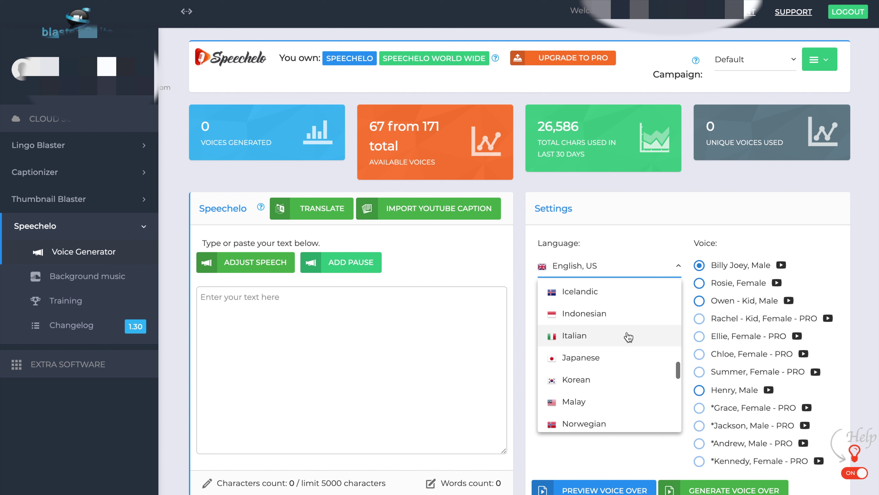
scroll(629, 329, "down", 5)
scroll(629, 331, "down", 5)
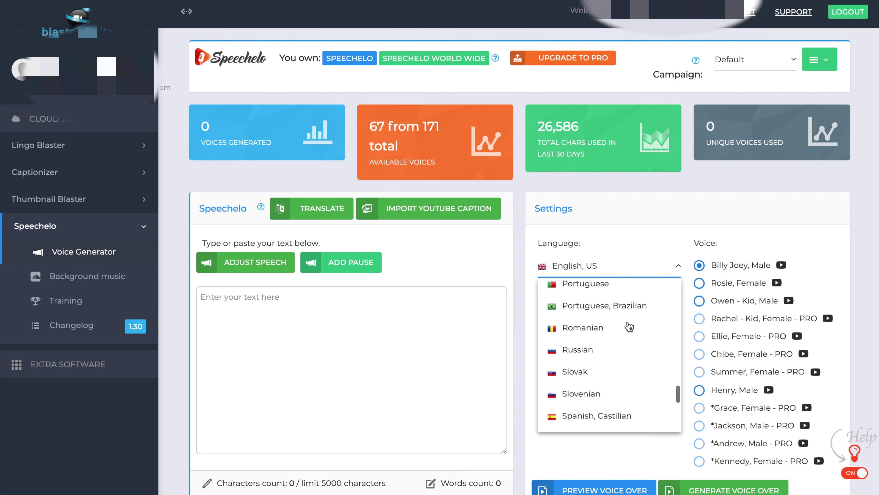
scroll(628, 323, "down", 4)
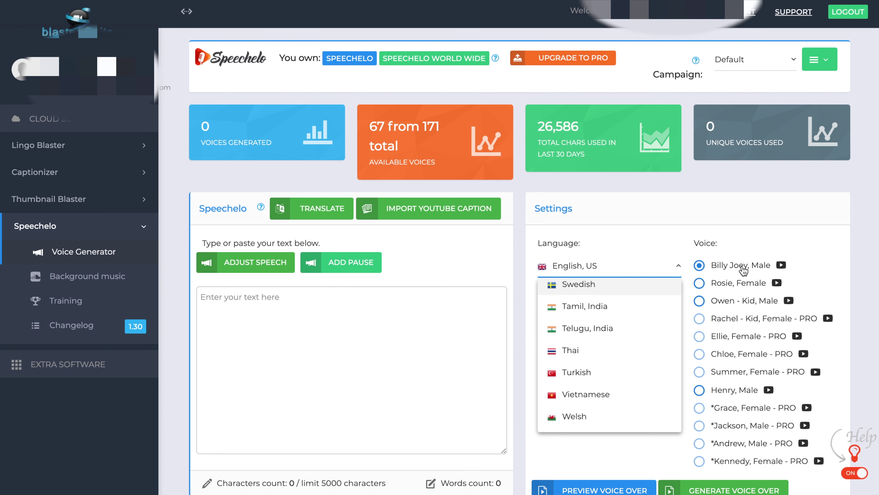
Step: Choose French as the voiceover language
left_click(667, 268)
left_click(645, 269)
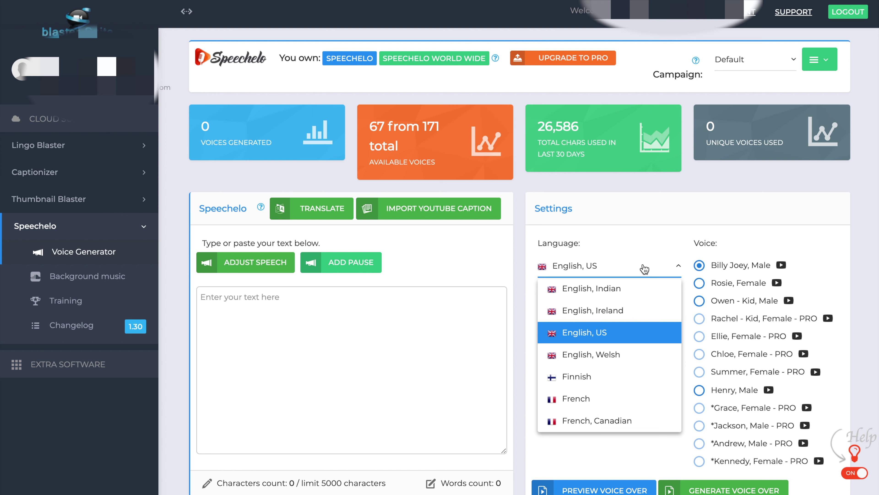
left_click(585, 399)
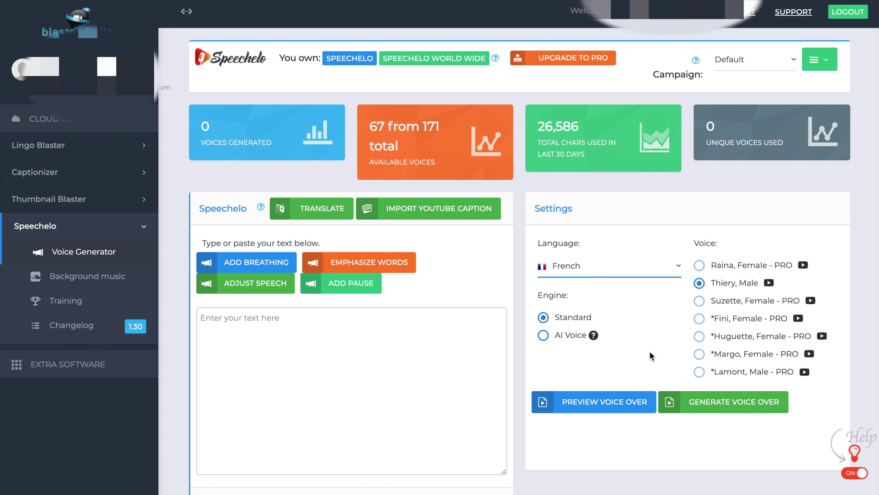
scroll(650, 351, "down", 1)
scroll(650, 352, "down", 7)
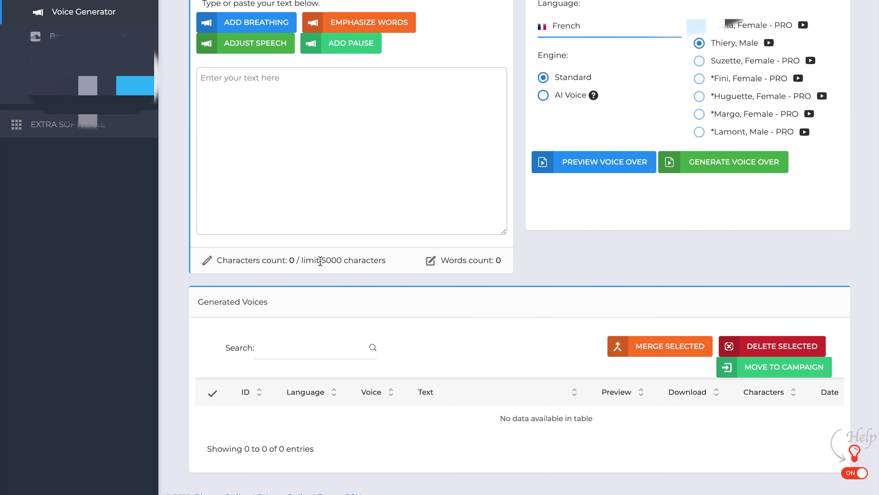
left_click_drag(321, 260, 386, 260)
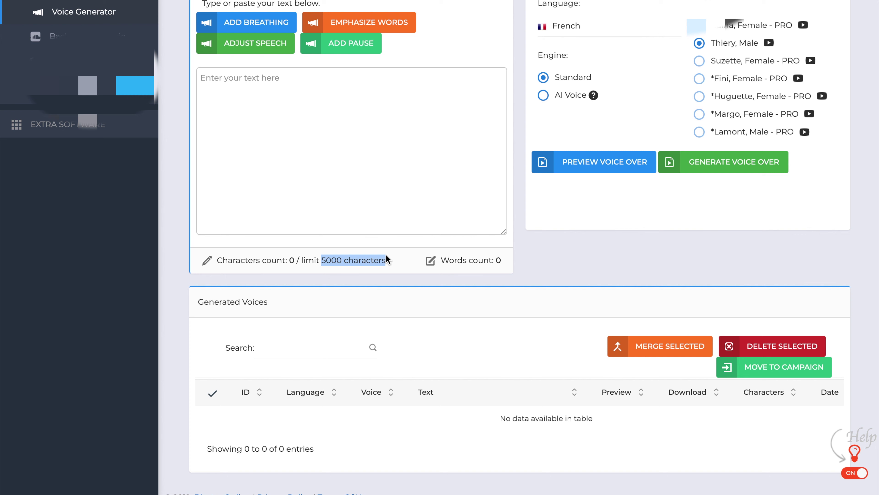
triple_click(386, 255)
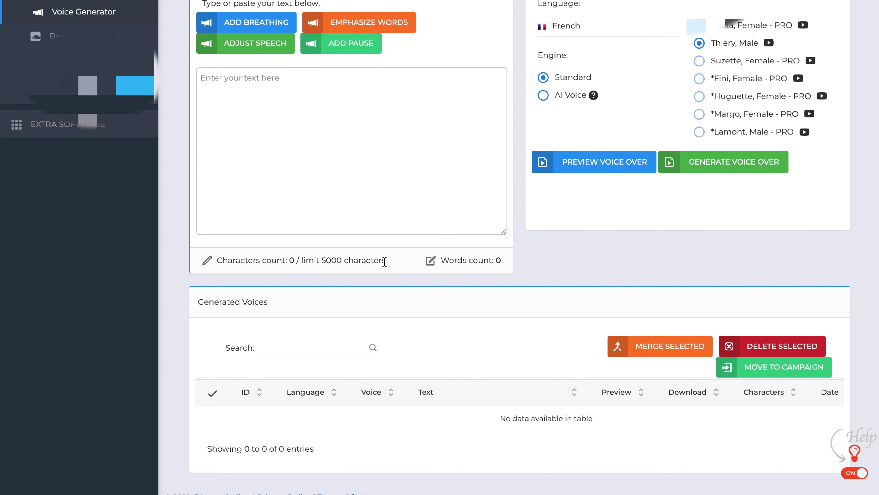
left_click_drag(321, 260, 388, 260)
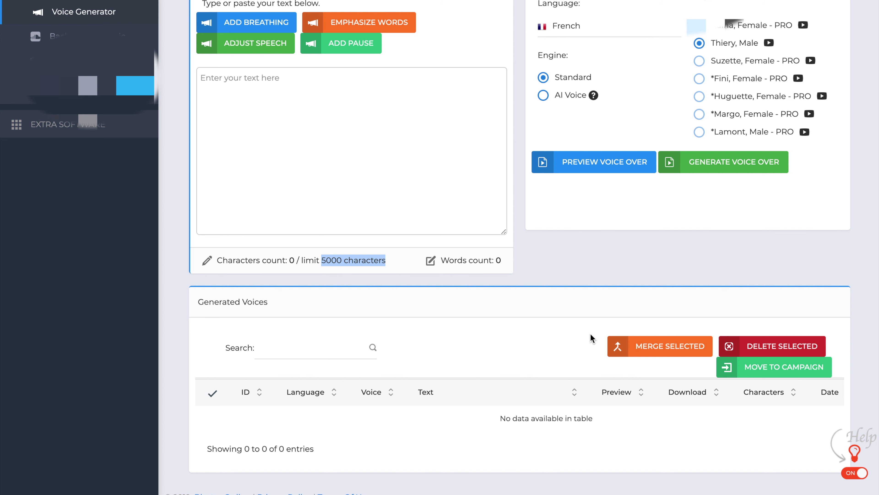
scroll(582, 318, "up", 7)
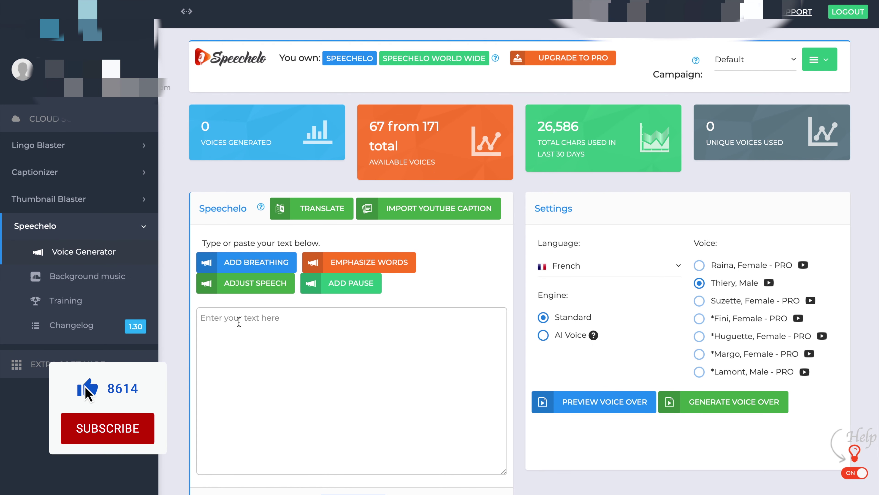
Step: Paste the sample script about how Speechelo sounds in 2021 into the empty text box
left_click(225, 321)
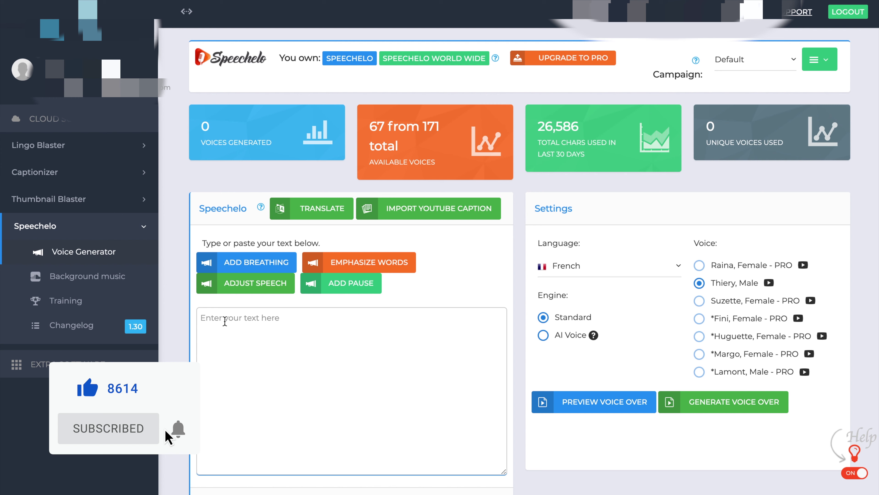
type("This is an example of how speechelo sounds in 2021, why would you pay for expensive voiceovers all the time when you can do it at the click of a button. Do you think this is the best text to speech software for voice over that can help you produce any type of video? Let me know in the comments down below and don’t forget to subscribe for more videos like this.")
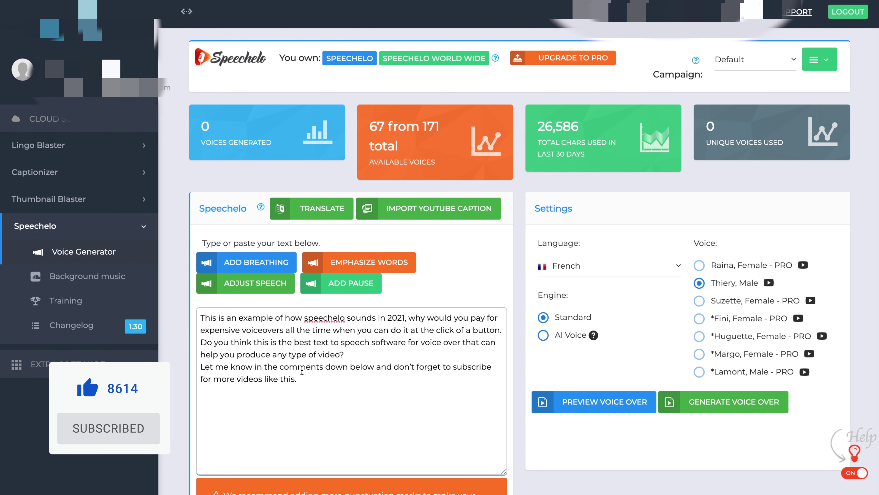
scroll(302, 370, "down", 1)
scroll(302, 370, "down", 3)
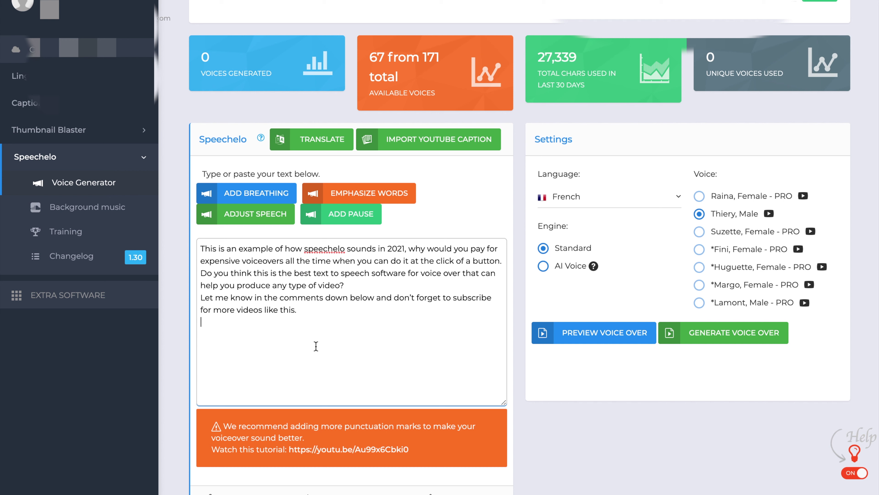
Step: Set the language to English, US, then play and close a Billy Joey preview of the script
left_click(643, 196)
scroll(606, 264, "down", 2)
scroll(602, 288, "up", 5)
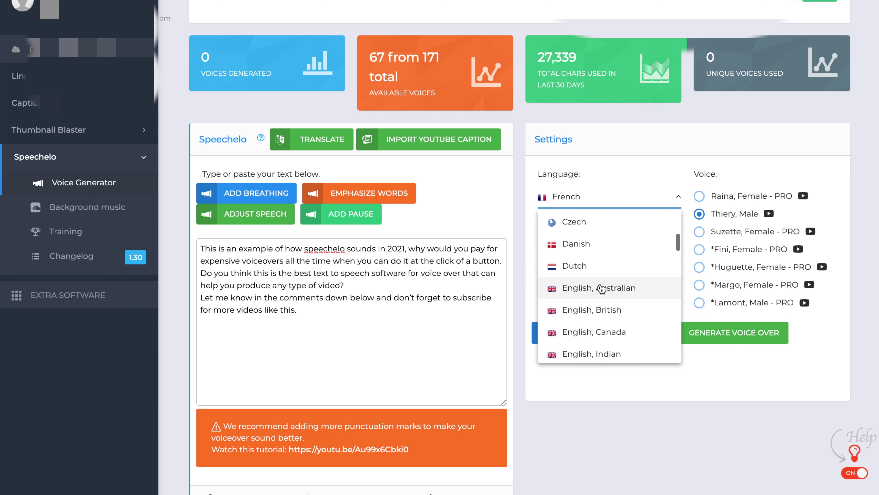
scroll(601, 289, "down", 3)
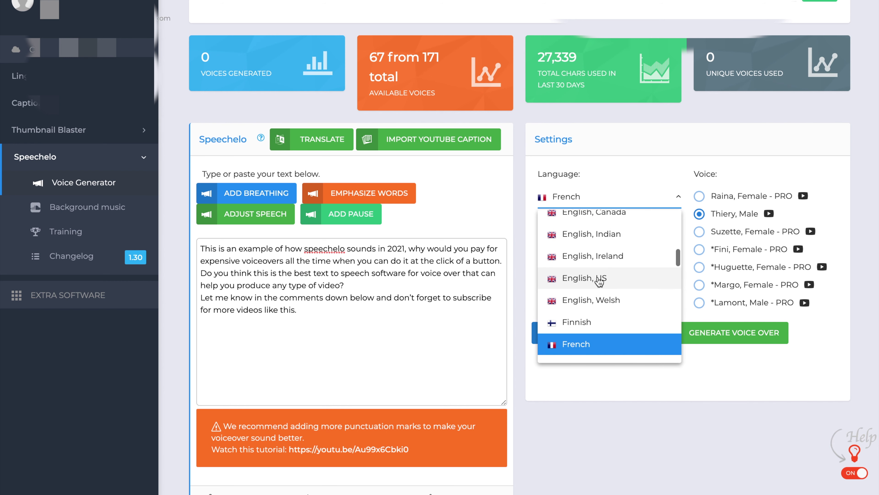
left_click(599, 279)
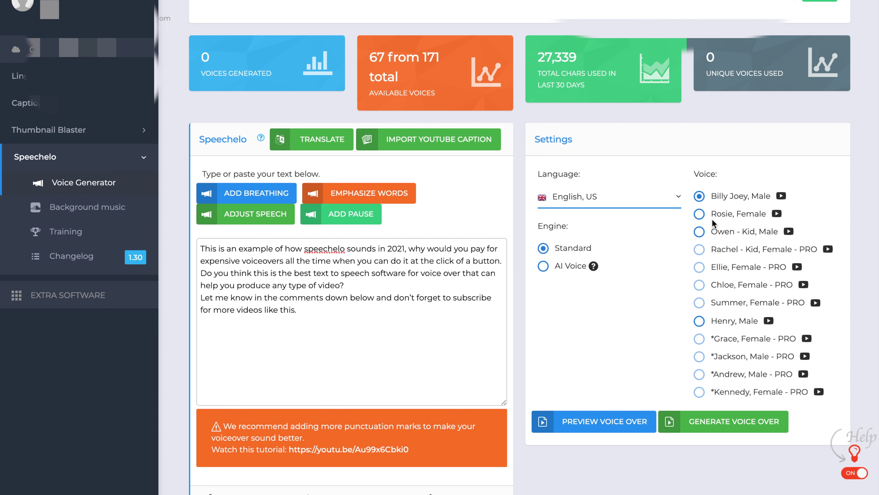
left_click(604, 421)
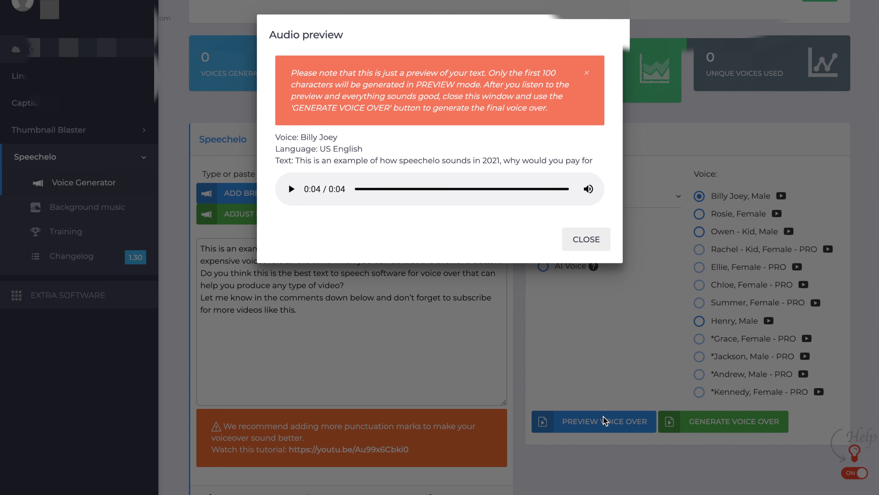
left_click(590, 239)
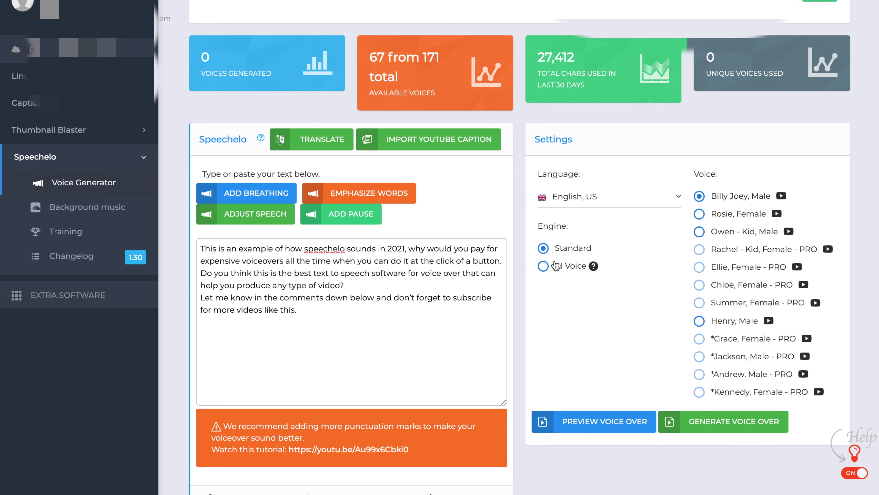
Step: Switch to the AI Voice engine, accept dropping the text tags, and preview the script
left_click(544, 266)
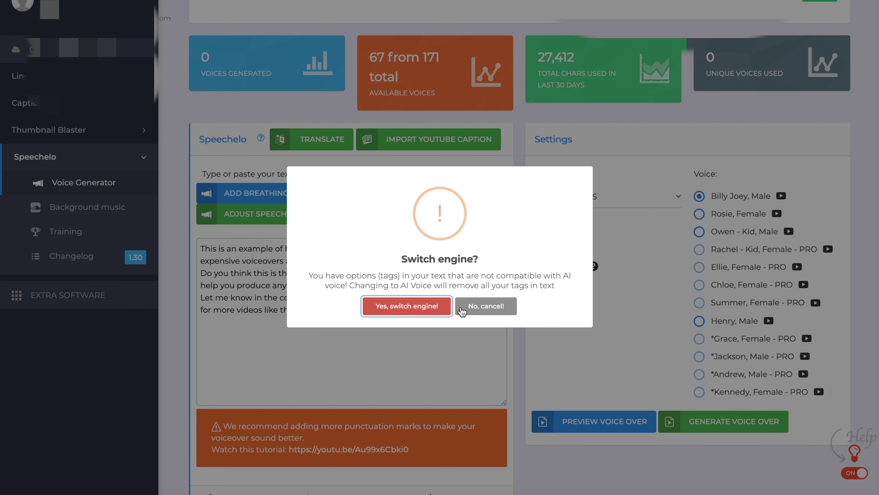
left_click(416, 312)
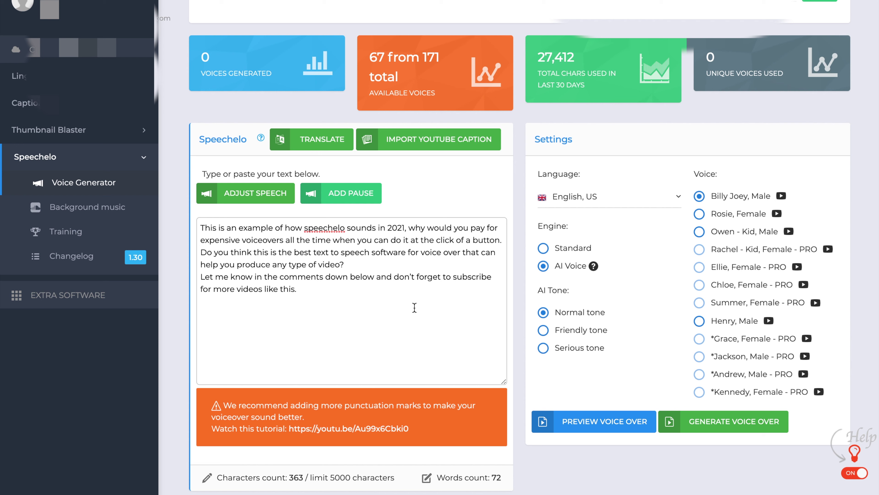
left_click(588, 419)
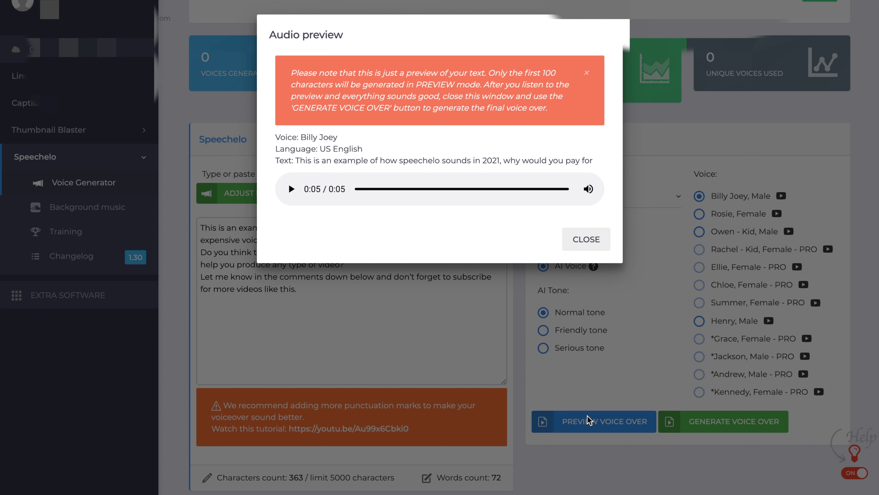
Step: Close the previous preview and hear the script in the AI voice's Friendly tone
left_click(586, 240)
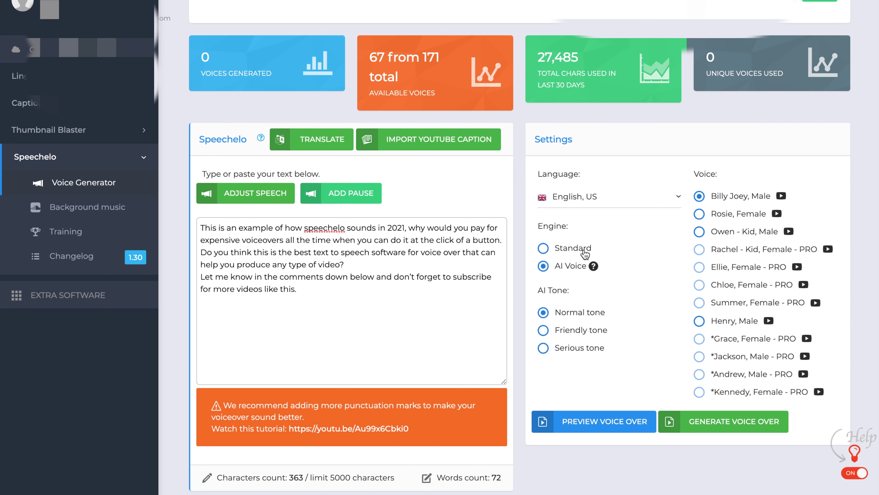
left_click(546, 332)
left_click(583, 421)
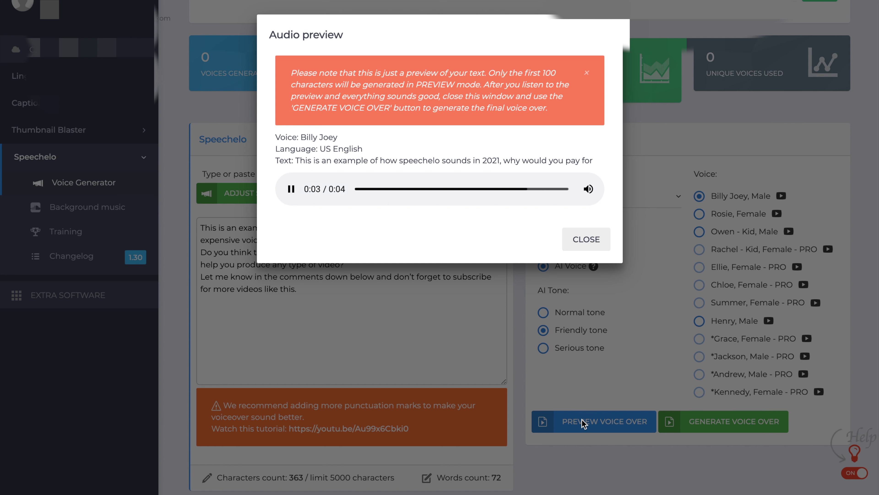
Step: Preview the script in Serious tone, raise the volume, then close the preview
left_click(545, 348)
left_click(544, 349)
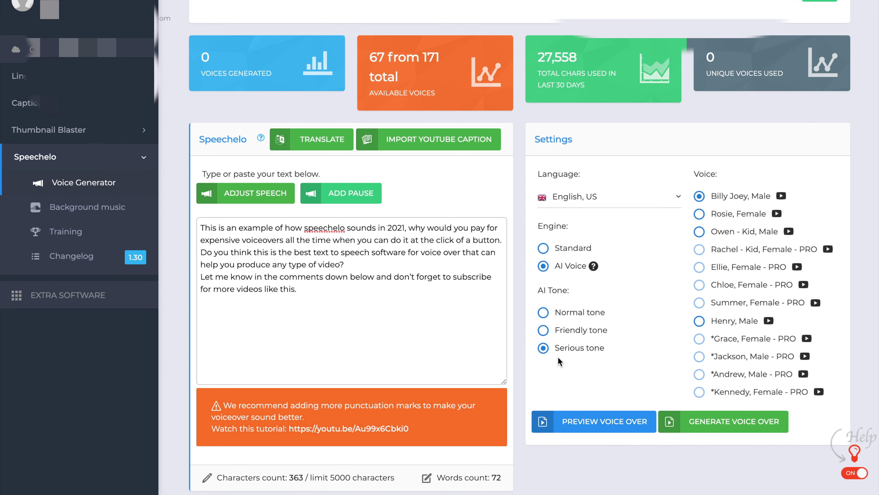
left_click(592, 420)
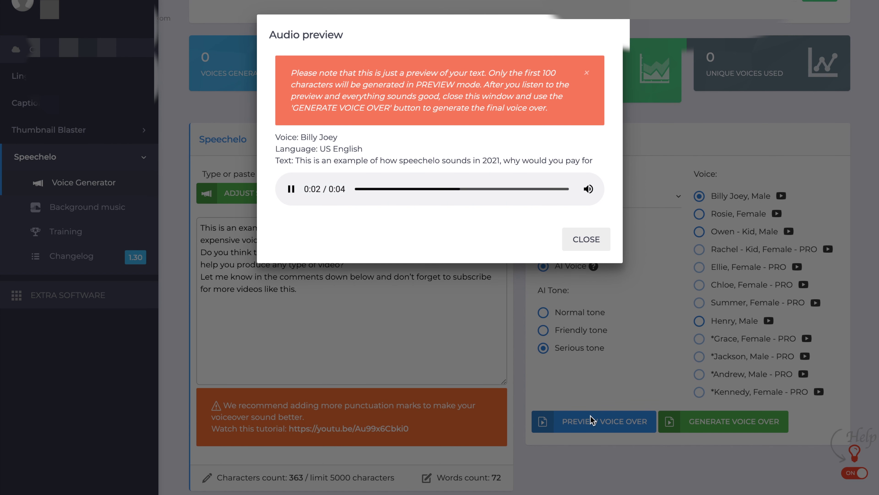
key("XF86AudioRaiseVolume")
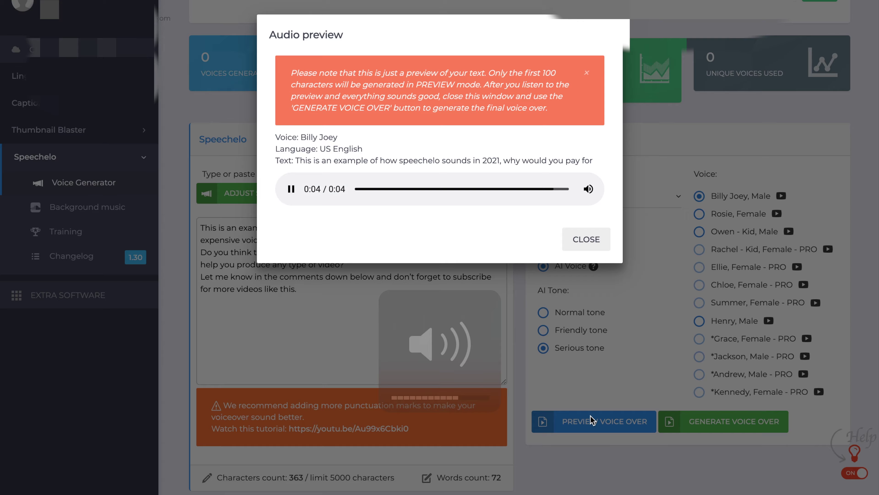
left_click(576, 238)
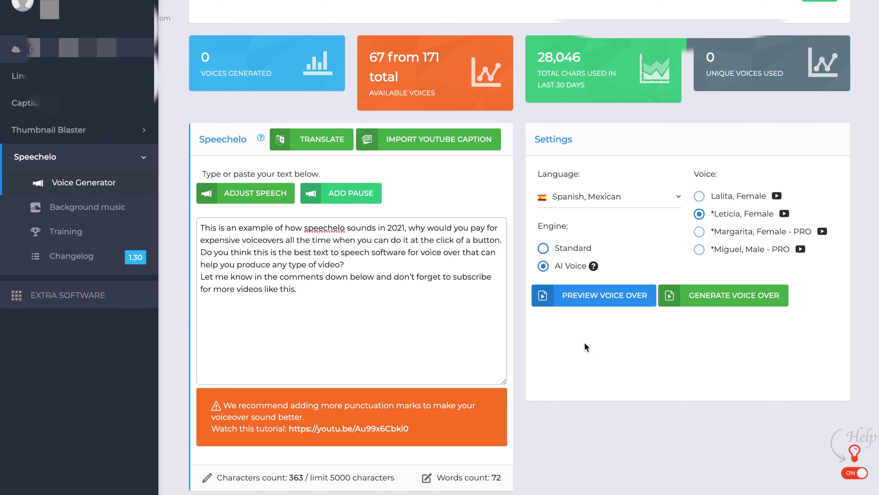
Step: In the Translate options, set the original language to English, US
left_click(328, 147)
left_click(286, 56)
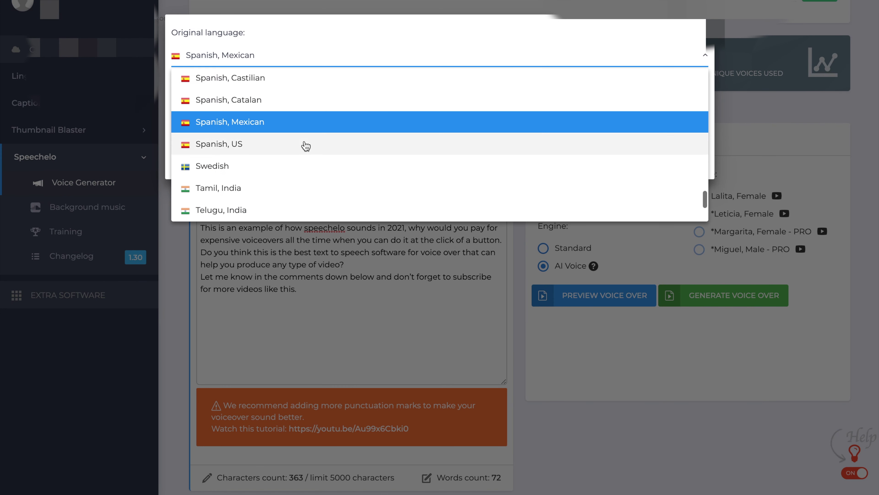
scroll(305, 146, "up", 5)
scroll(305, 145, "up", 8)
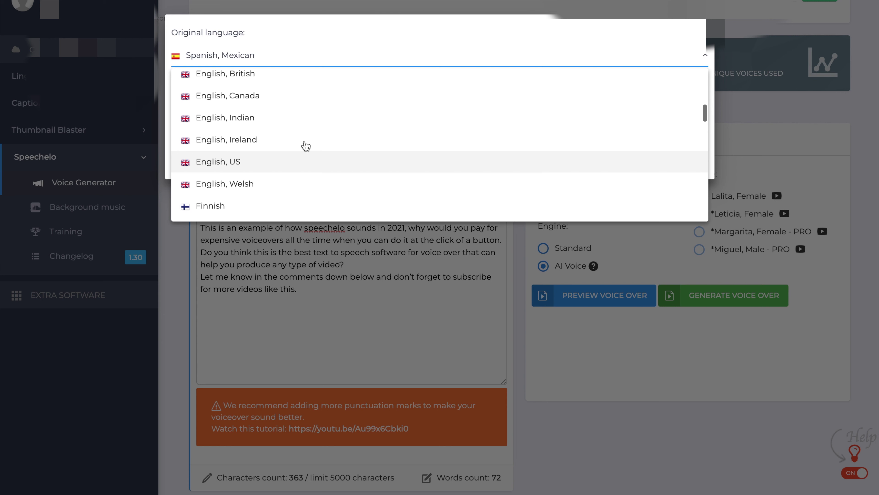
left_click(304, 160)
Step: Translate the script into Spanish, US and look over the translated text
left_click(288, 111)
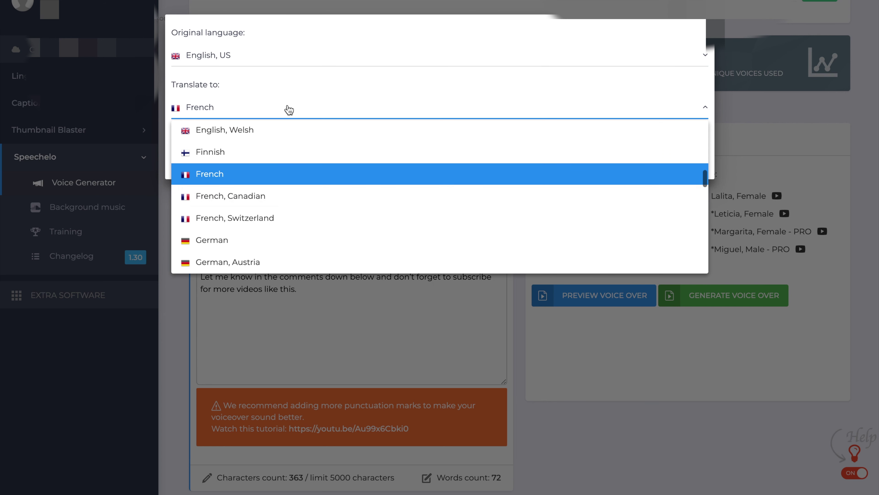
scroll(287, 200, "down", 12)
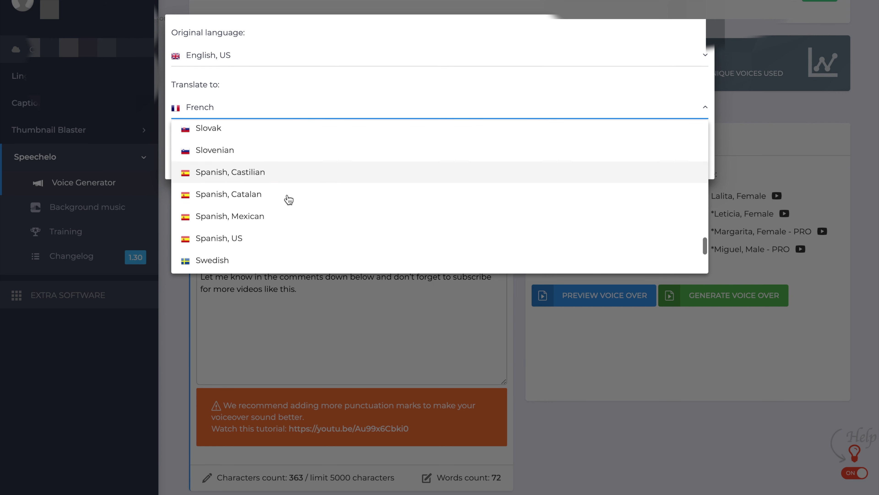
left_click(289, 200)
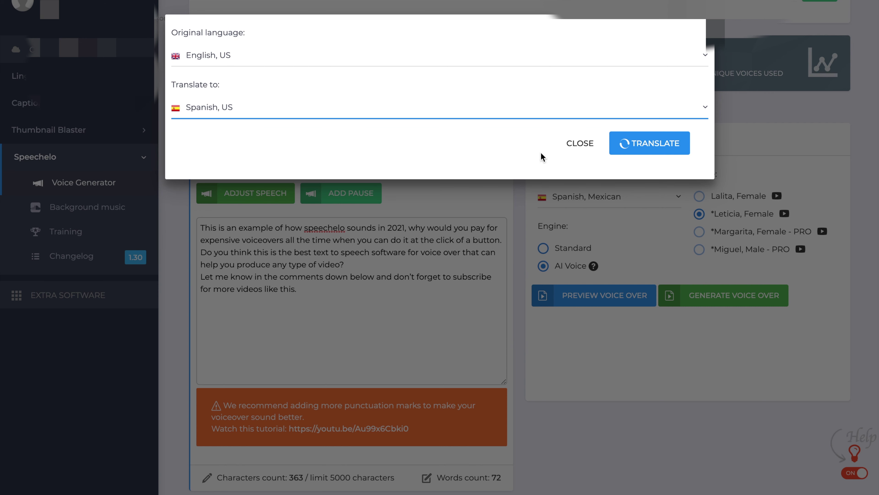
left_click(638, 147)
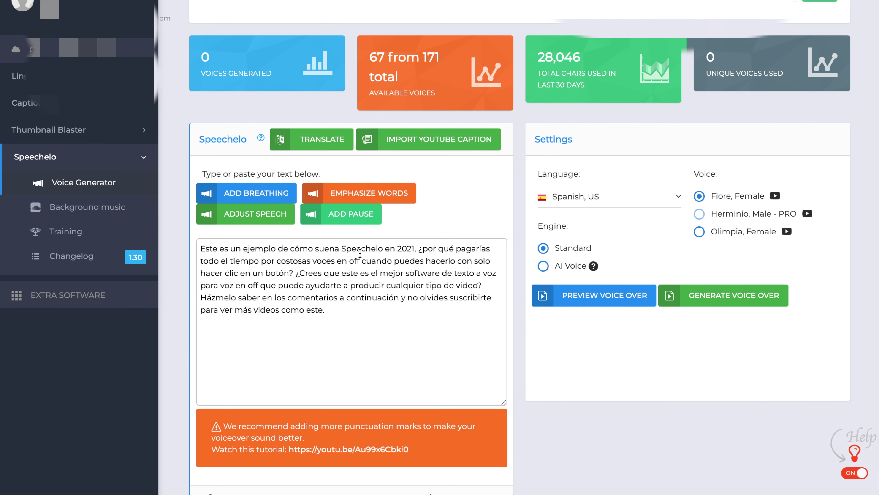
left_click_drag(201, 248, 320, 308)
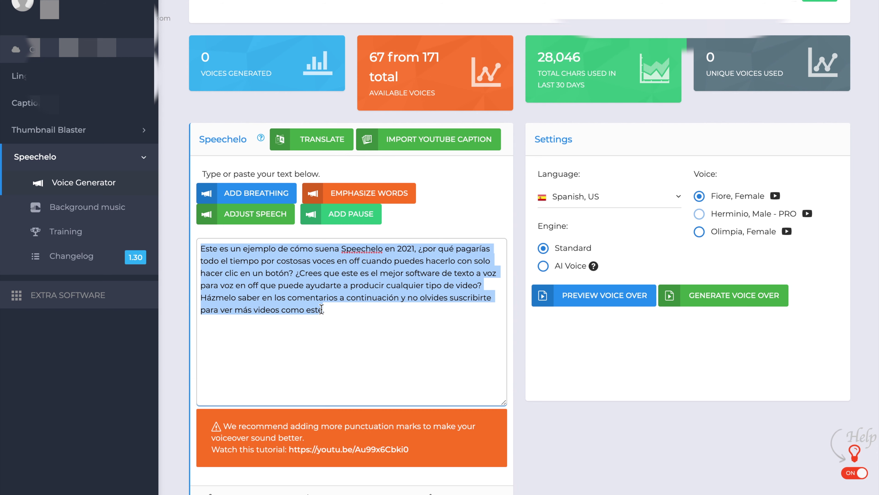
left_click(352, 322)
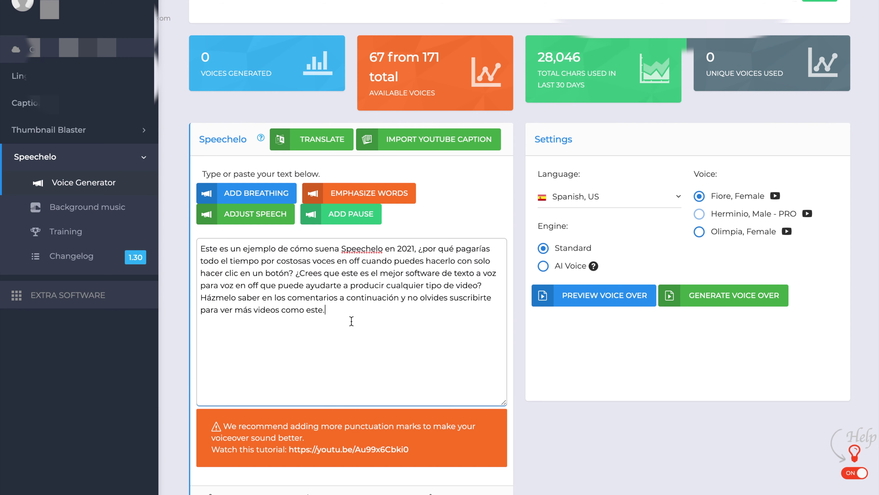
Step: Play the 5-second Spanish preview in the Fiore voice, then close it
left_click(611, 298)
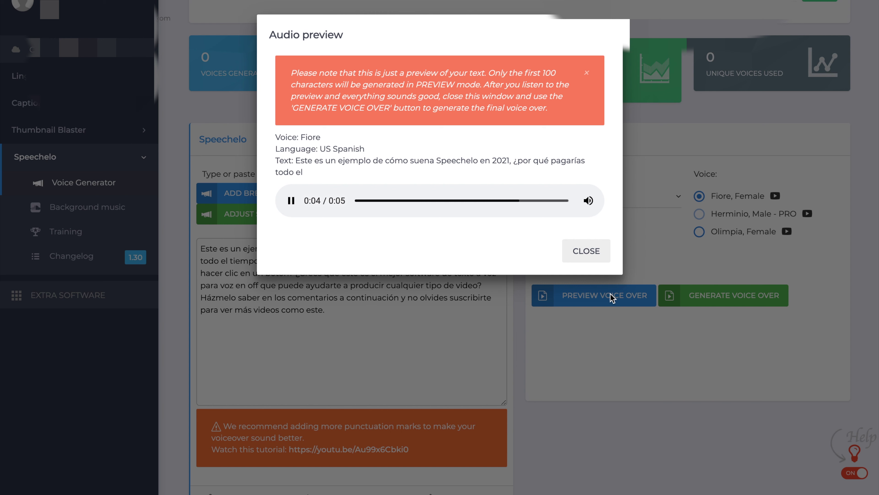
left_click(596, 252)
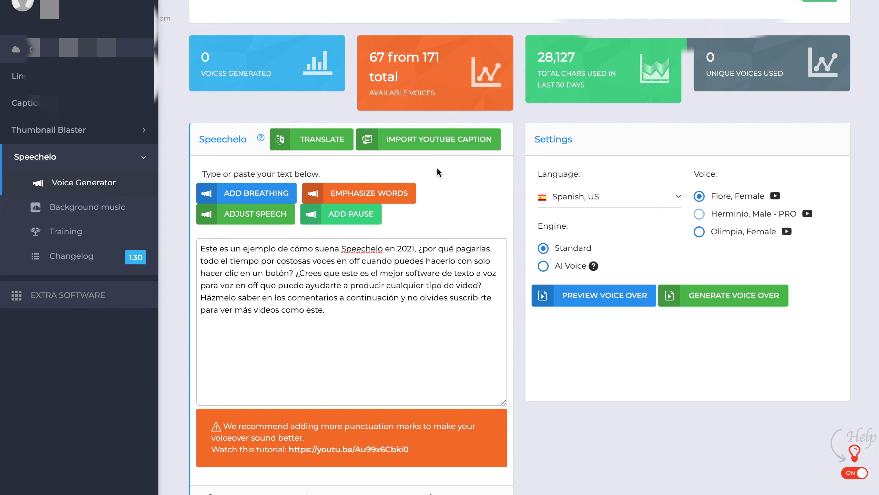
Step: Import the English auto-generated captions from a pasted YouTube video URL into the script box
left_click(437, 140)
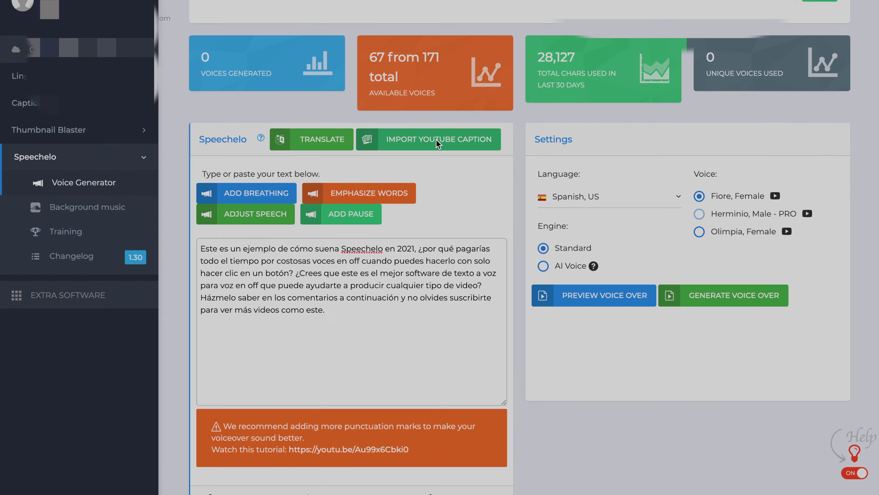
left_click(376, 43)
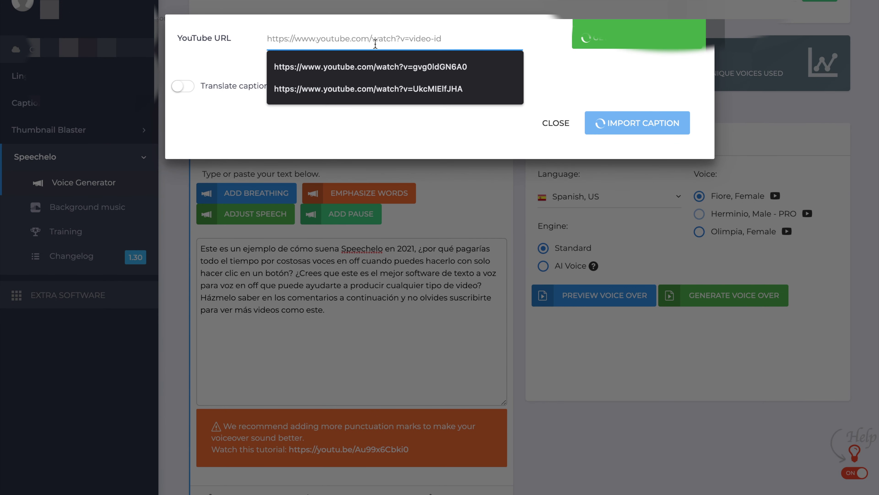
type("https://www.youtube.com/watch?v=C680oxL__ck")
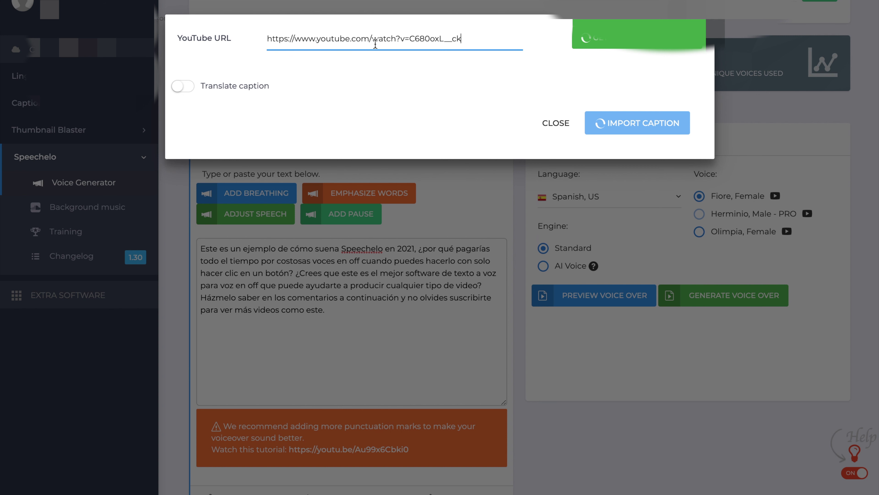
left_click(616, 49)
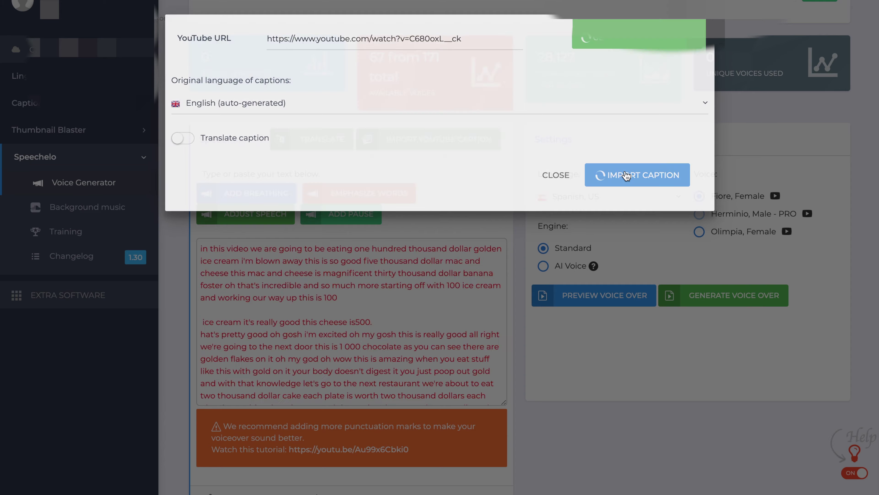
Step: Review the imported captions, then replace them with the original English paragraph about Speechelo
scroll(437, 298, "up", 2)
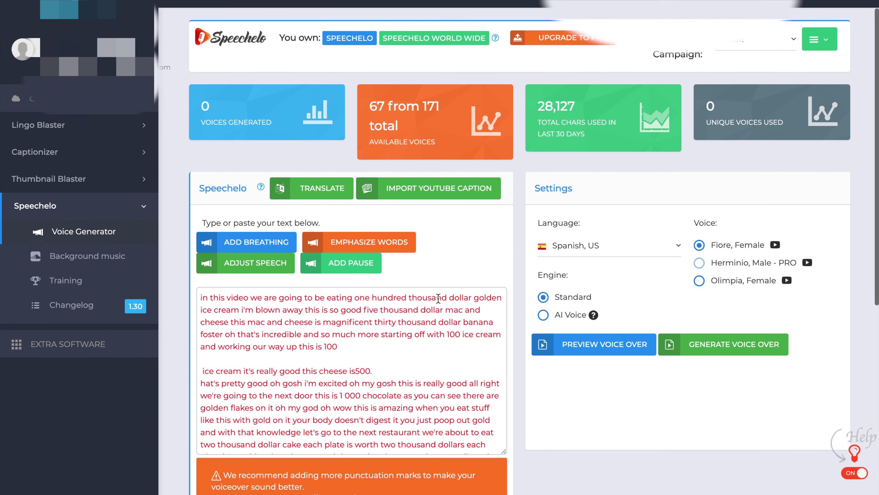
scroll(428, 368, "down", 5)
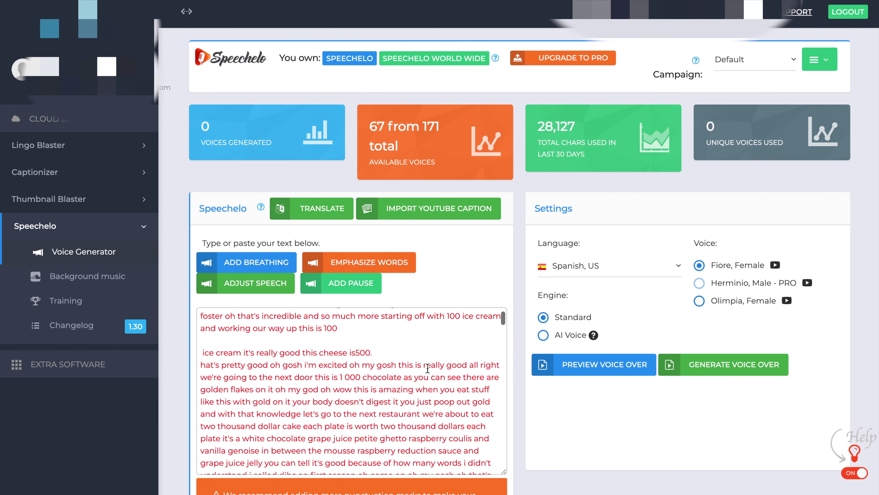
scroll(428, 368, "down", 10)
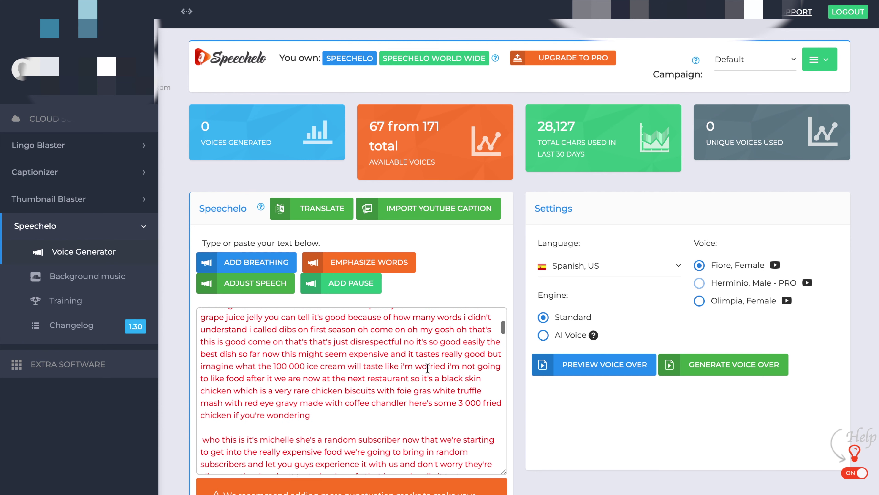
scroll(428, 368, "down", 10)
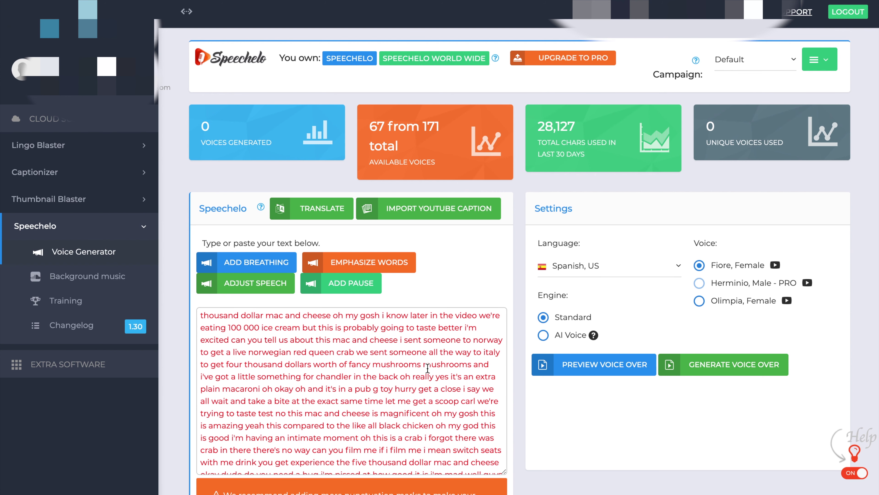
key("ctrl+a")
type("This is an example of how speechelo sounds in 2021, why would you pay for expensive voiceovers all the time when you can do it at the click of a button. Do you think this is the best text to speech software for voice over that can help you produce any type of video? Let me know in the comments down below and don’t forget to subscribe for more videos like this.")
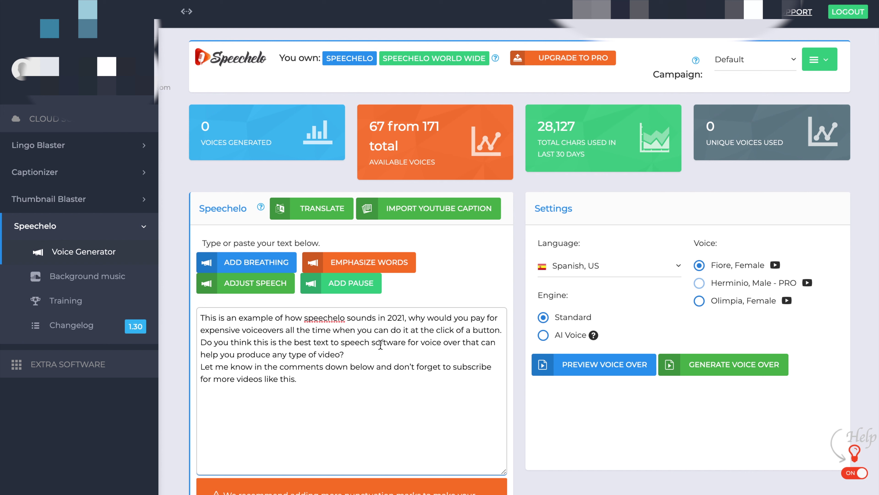
Step: Generate an English, US voiceover using the AI Voice engine, Billy Joey voice and Friendly tone
left_click(543, 335)
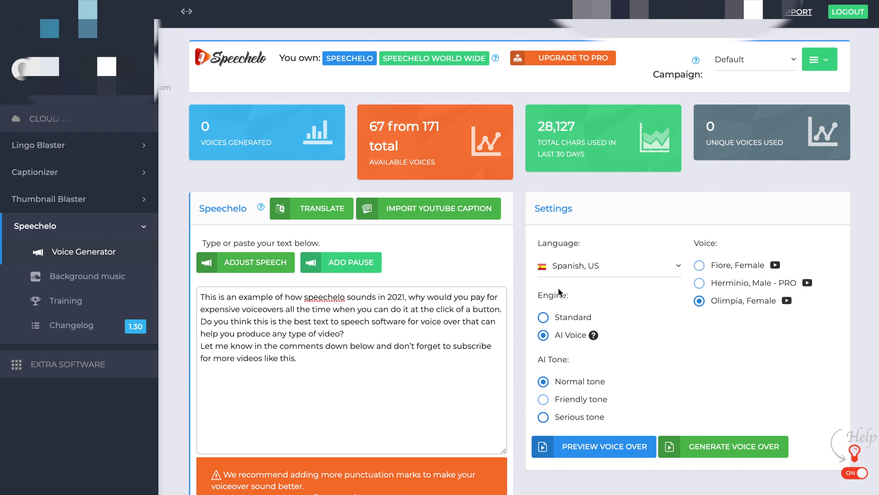
left_click(582, 272)
scroll(599, 321, "up", 5)
scroll(599, 320, "up", 10)
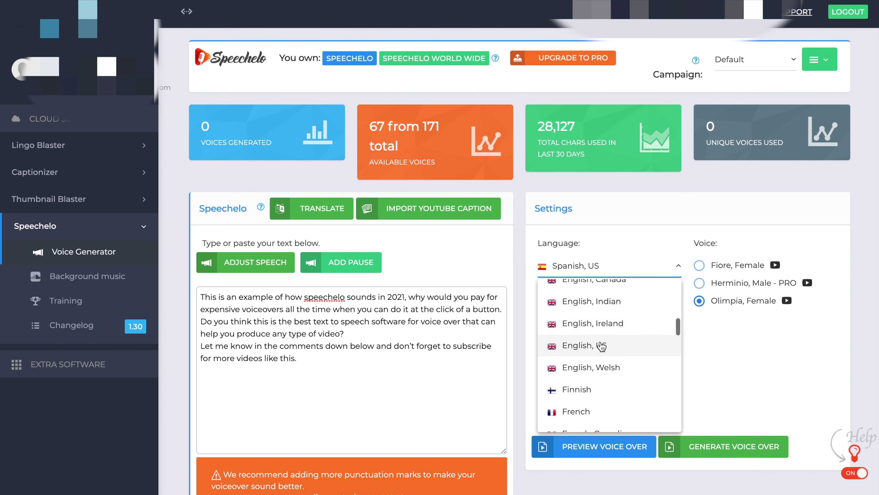
left_click(601, 345)
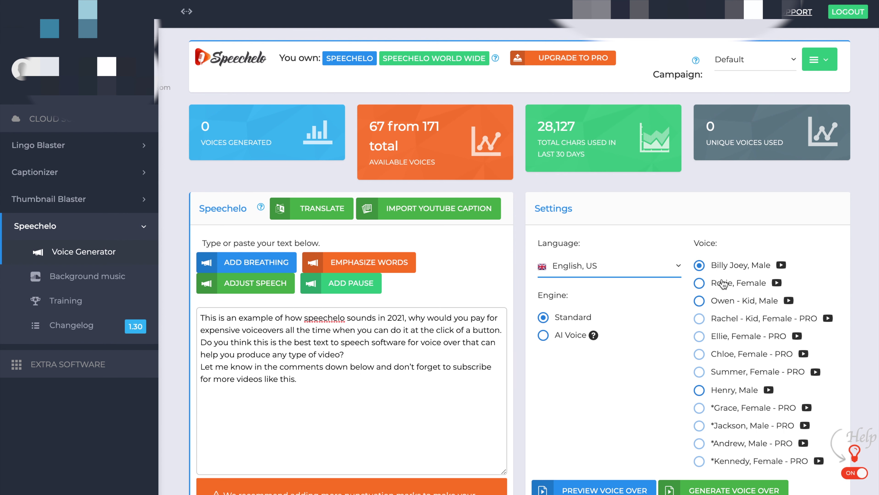
left_click(543, 335)
scroll(602, 382, "down", 2)
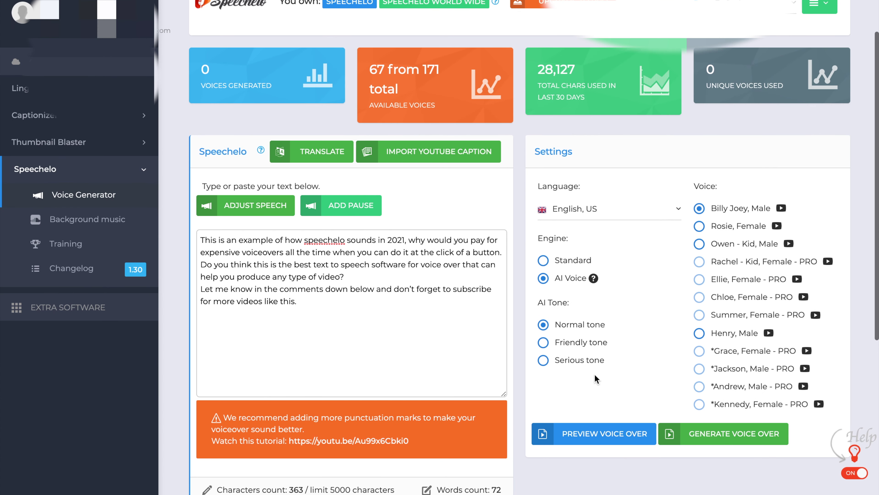
left_click(544, 343)
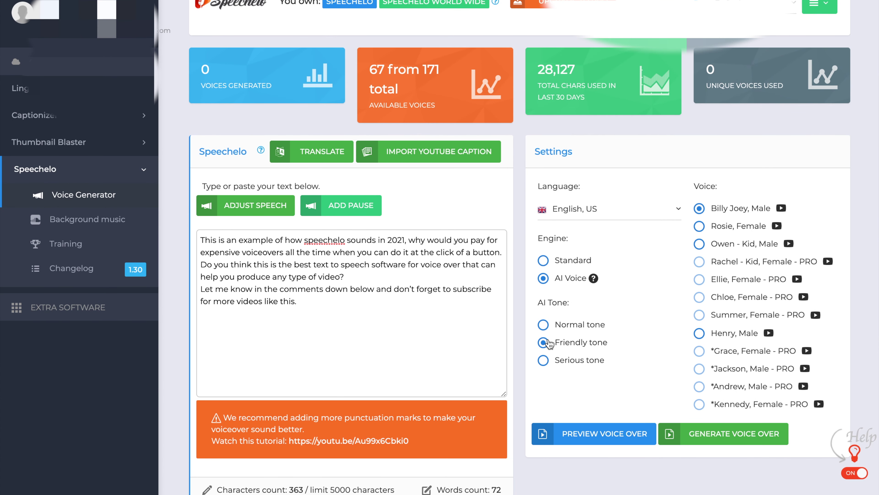
left_click(714, 436)
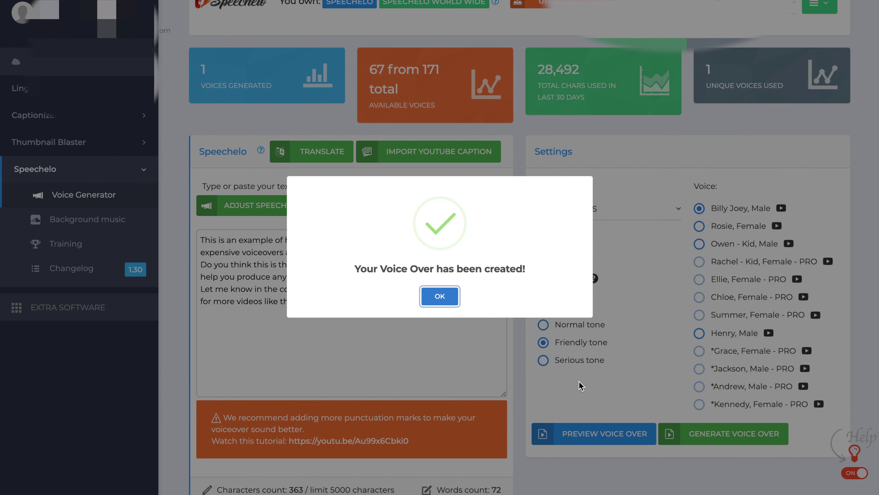
Step: Dismiss the success message and download the Billy Joey voiceover as an MP3
left_click(441, 296)
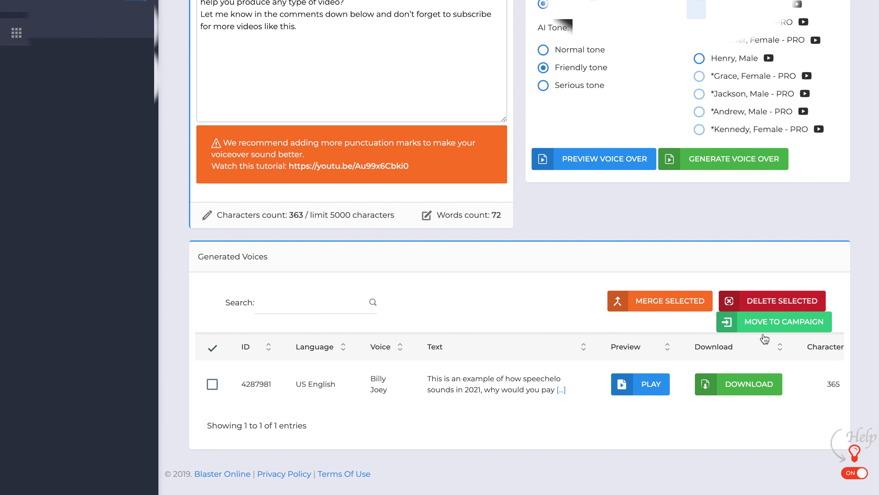
left_click(745, 384)
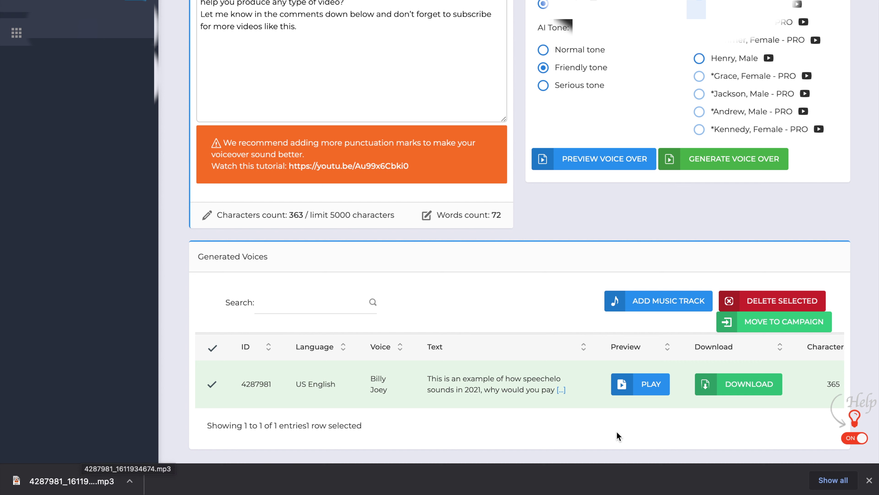
Step: Play the 18-second Billy Joey voiceover with the volume raised, then close the player
left_click(649, 390)
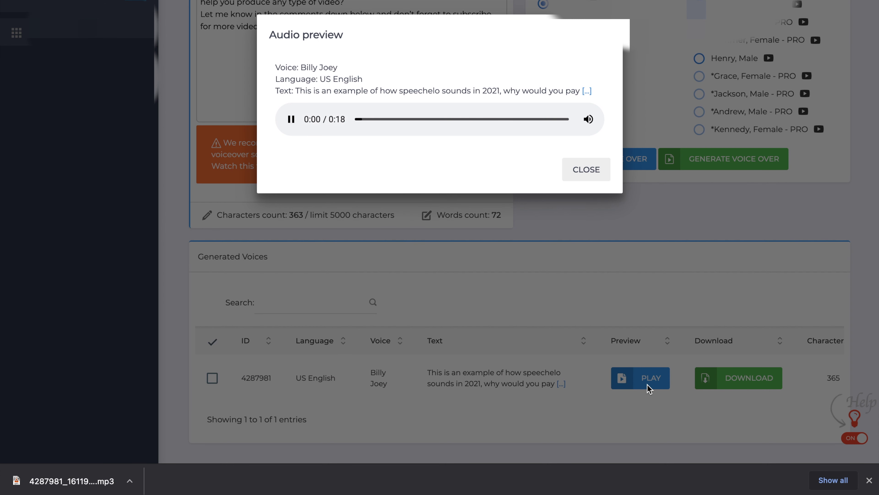
key("XF86AudioRaiseVolume")
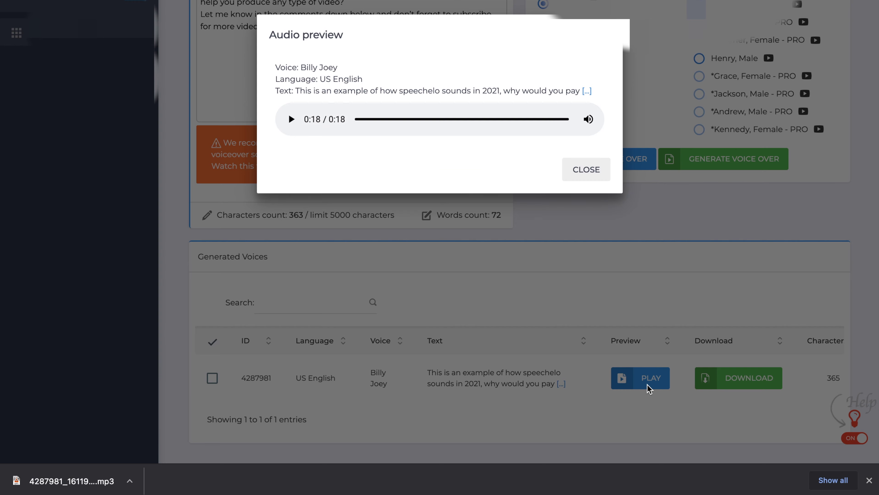
left_click(604, 175)
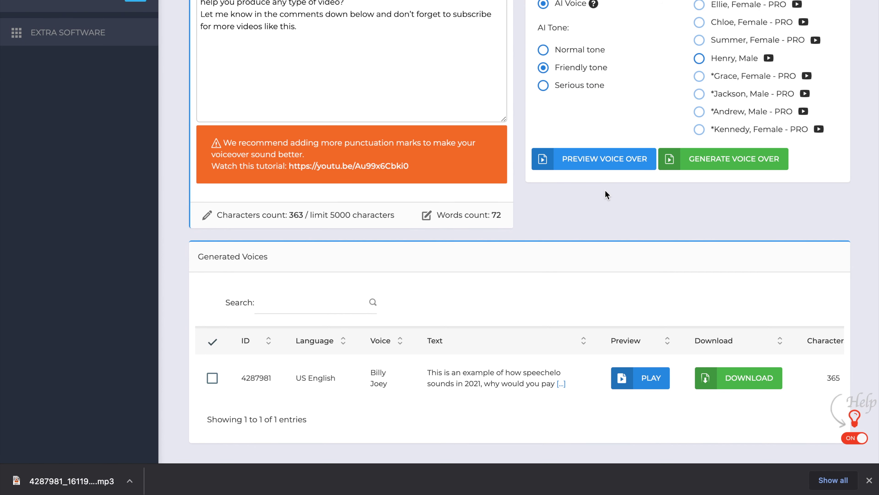